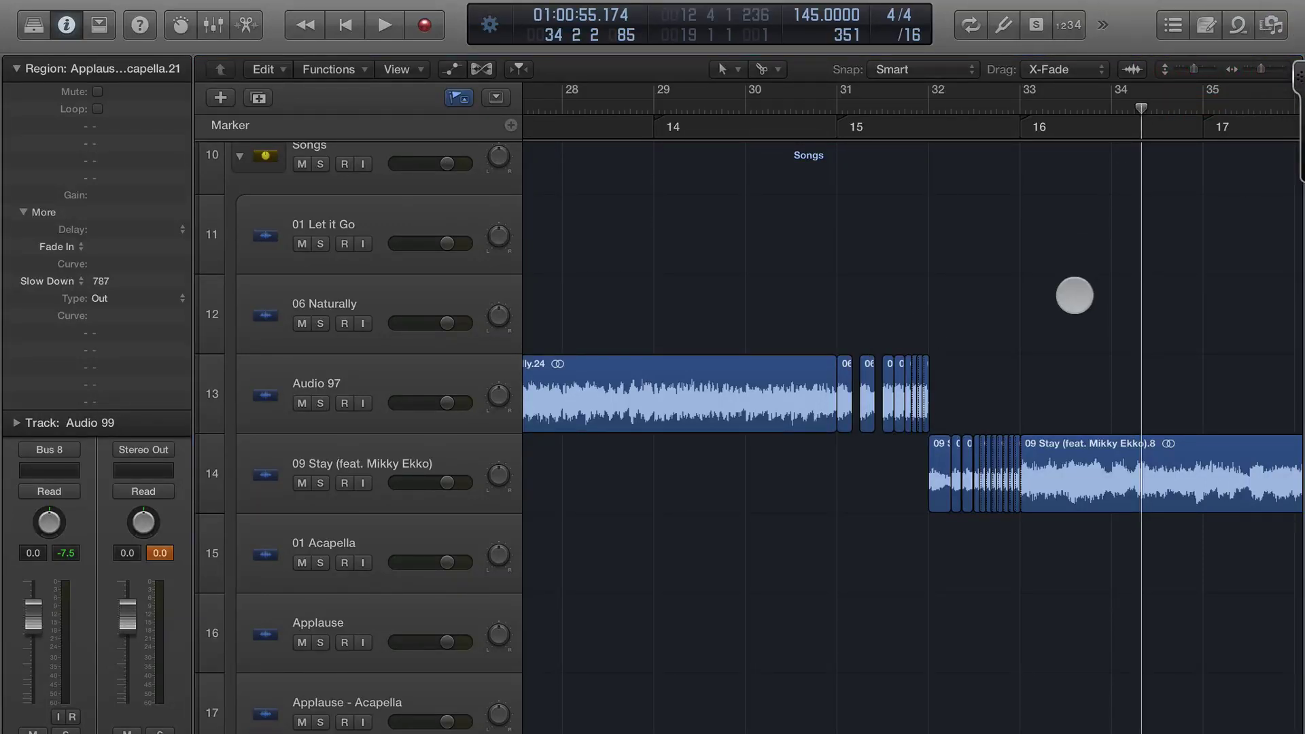
- Jump to Audio 99's Main#01.8 word, collapse the Region inspector's More section, and zoom the timeline
key("shift+super+p")
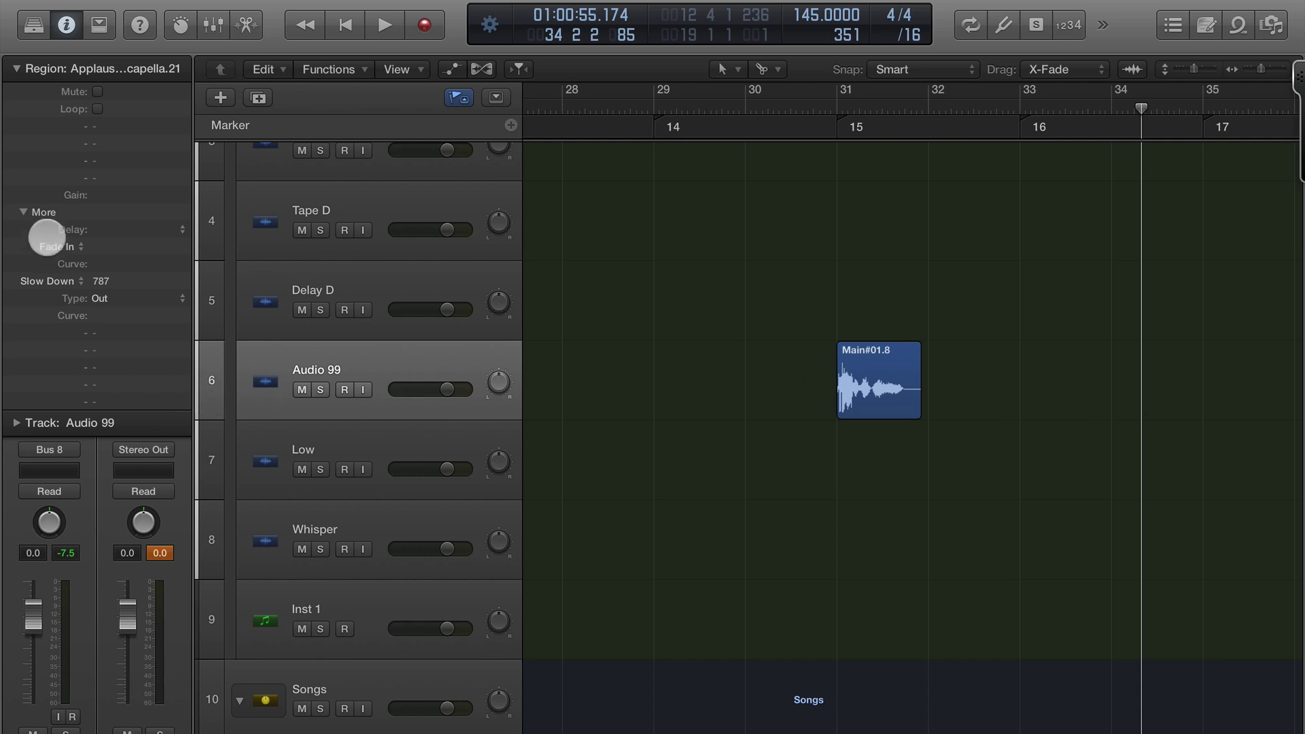
left_click(24, 212)
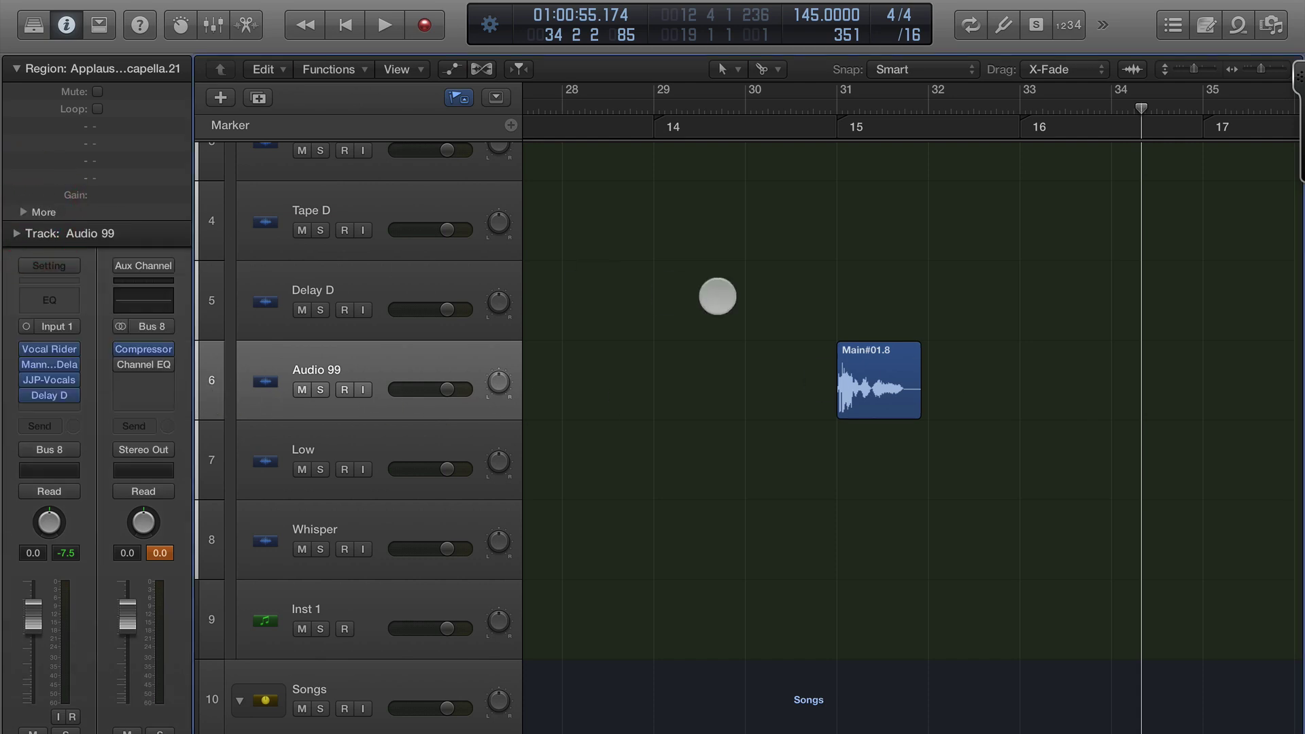
scroll(860, 312, "up", 4)
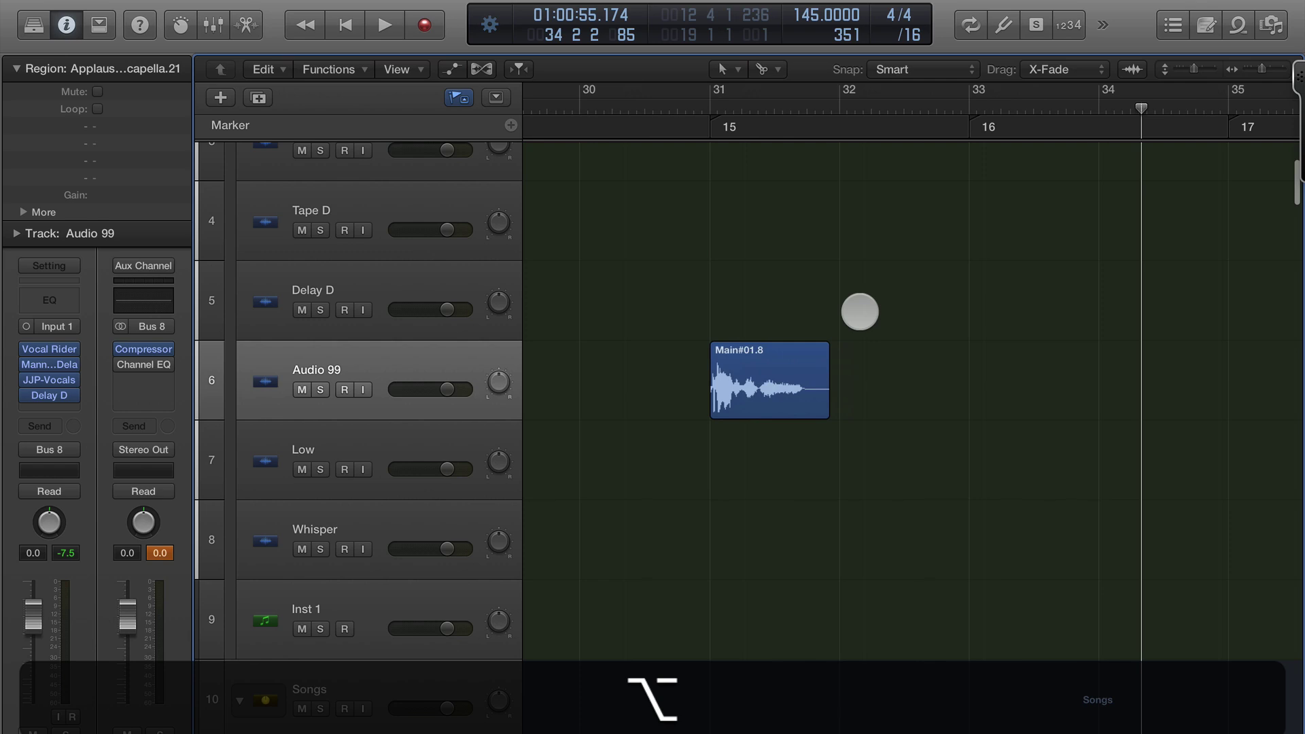
scroll(860, 312, "up", 2)
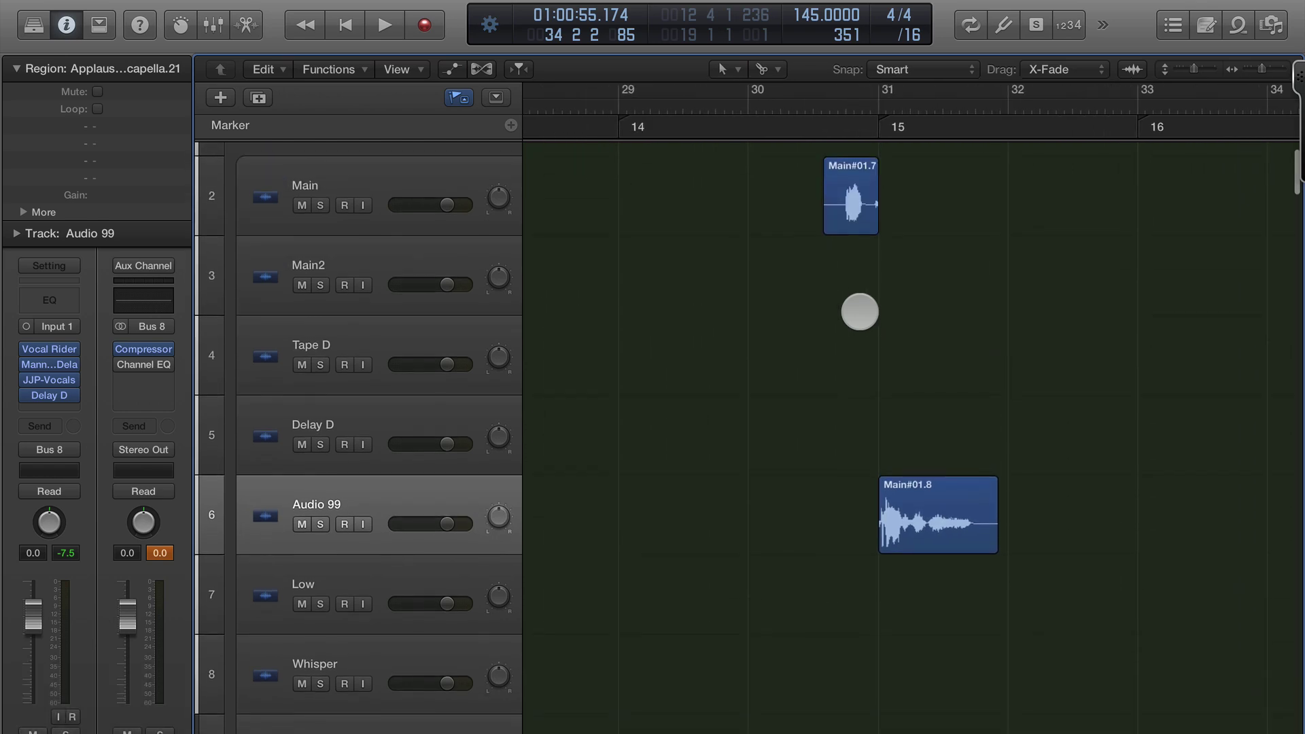
scroll(860, 312, "down", 8)
scroll(860, 312, "up", 4)
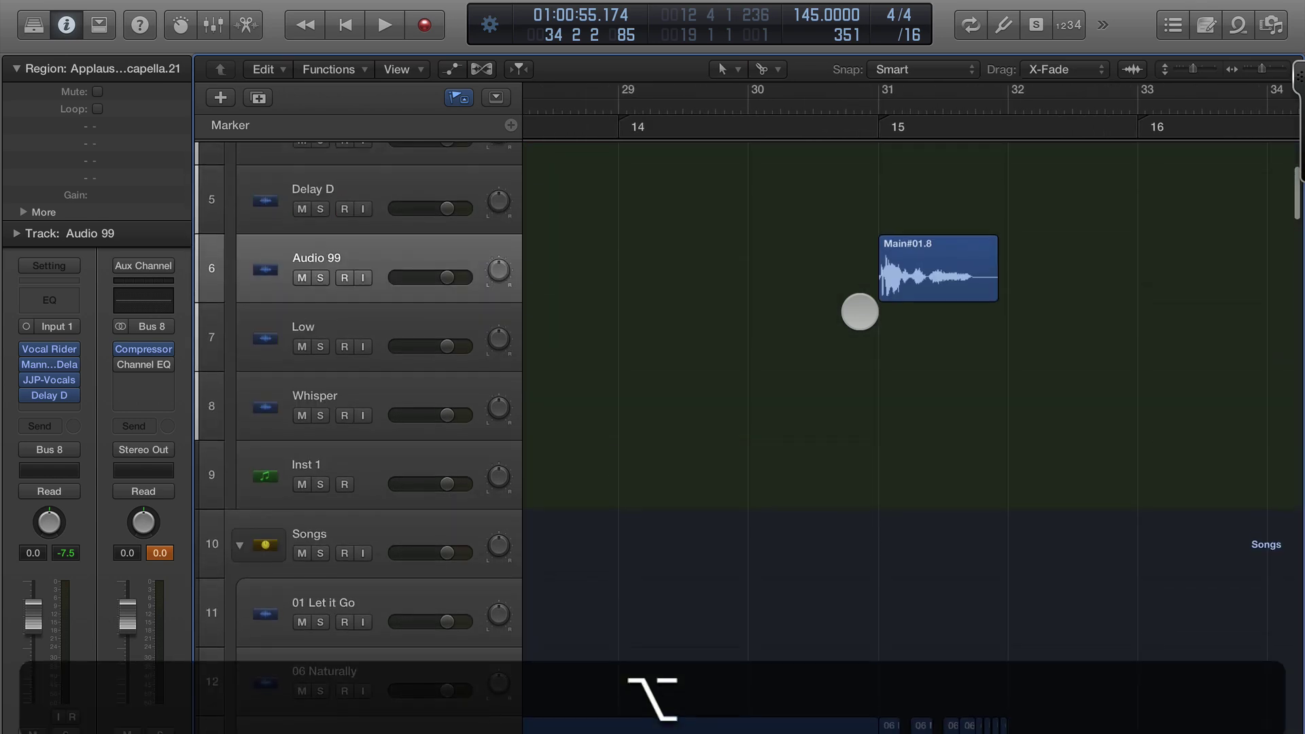
scroll(860, 313, "down", 4)
scroll(860, 312, "up", 6)
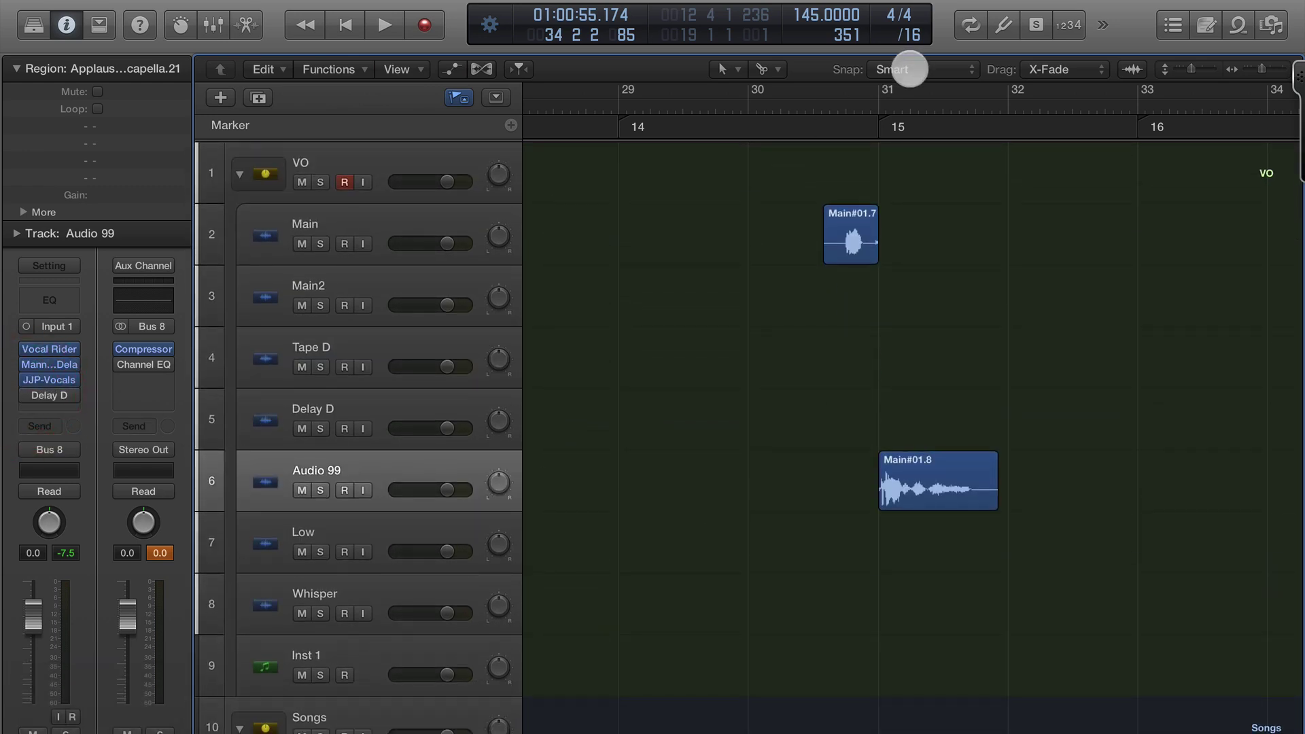
scroll(760, 231, "down", 5)
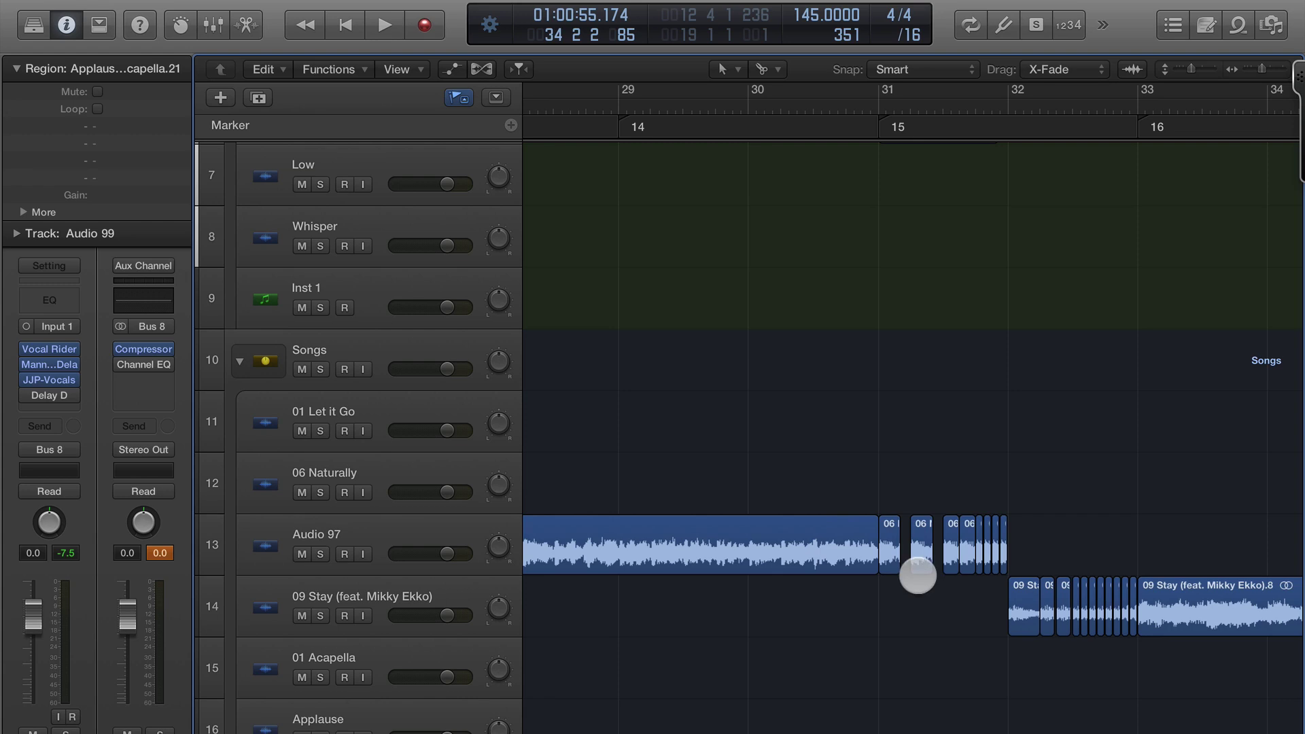
key("alt")
scroll(1003, 527, "down", 4)
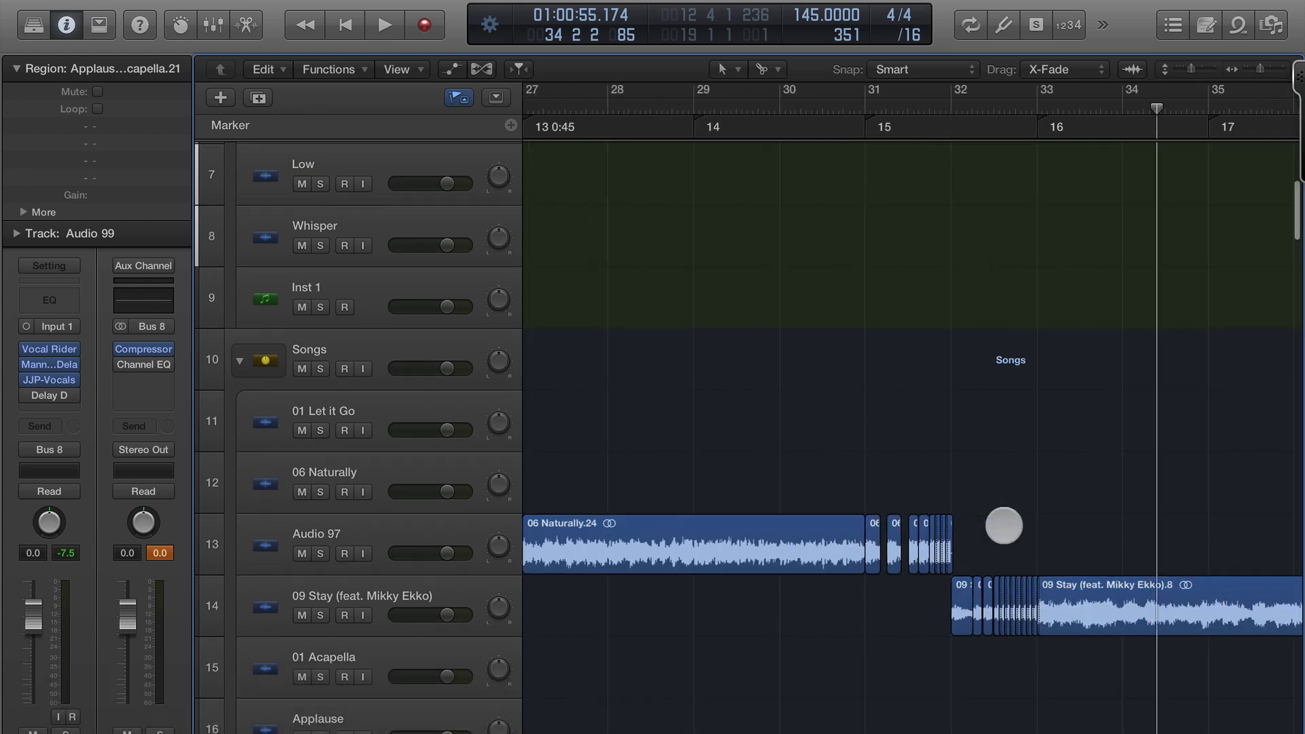
- Play the Audio 99 word with the songs from just before bar 30, then stop
left_click(799, 103)
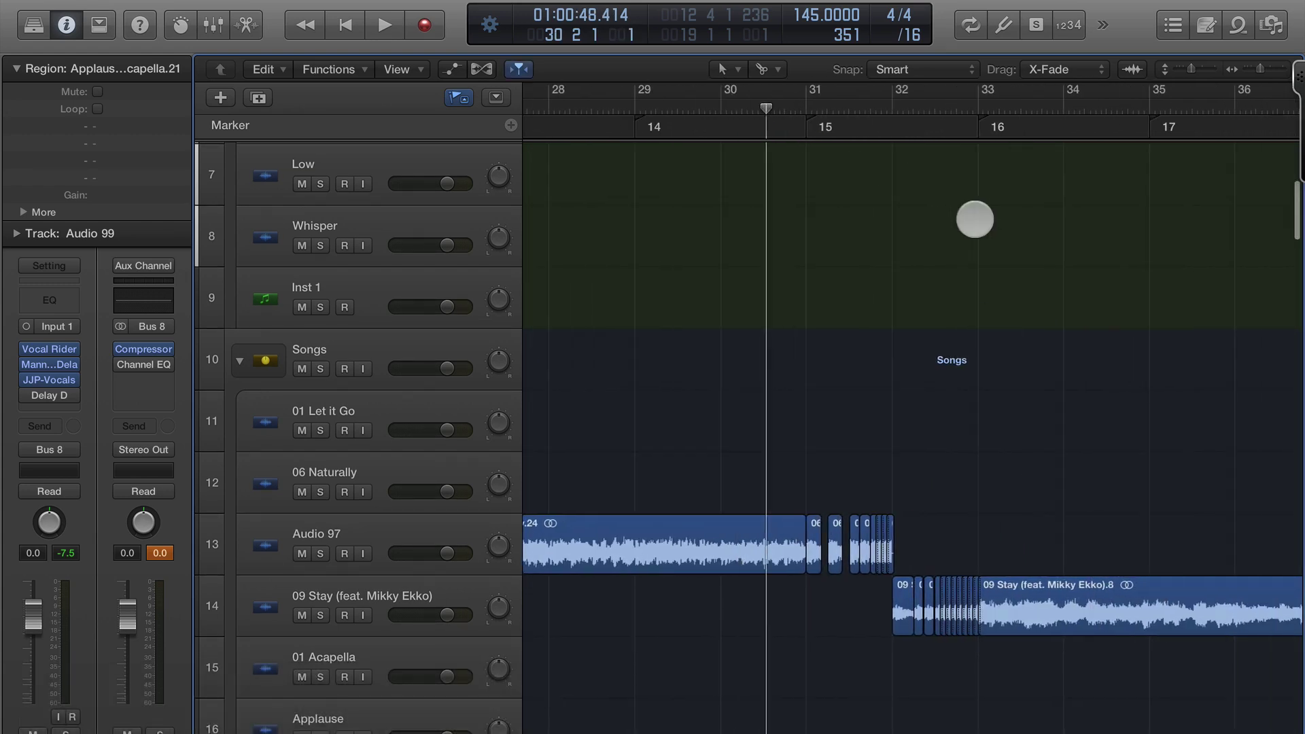
scroll(975, 219, "up", 5)
scroll(976, 215, "left", 3)
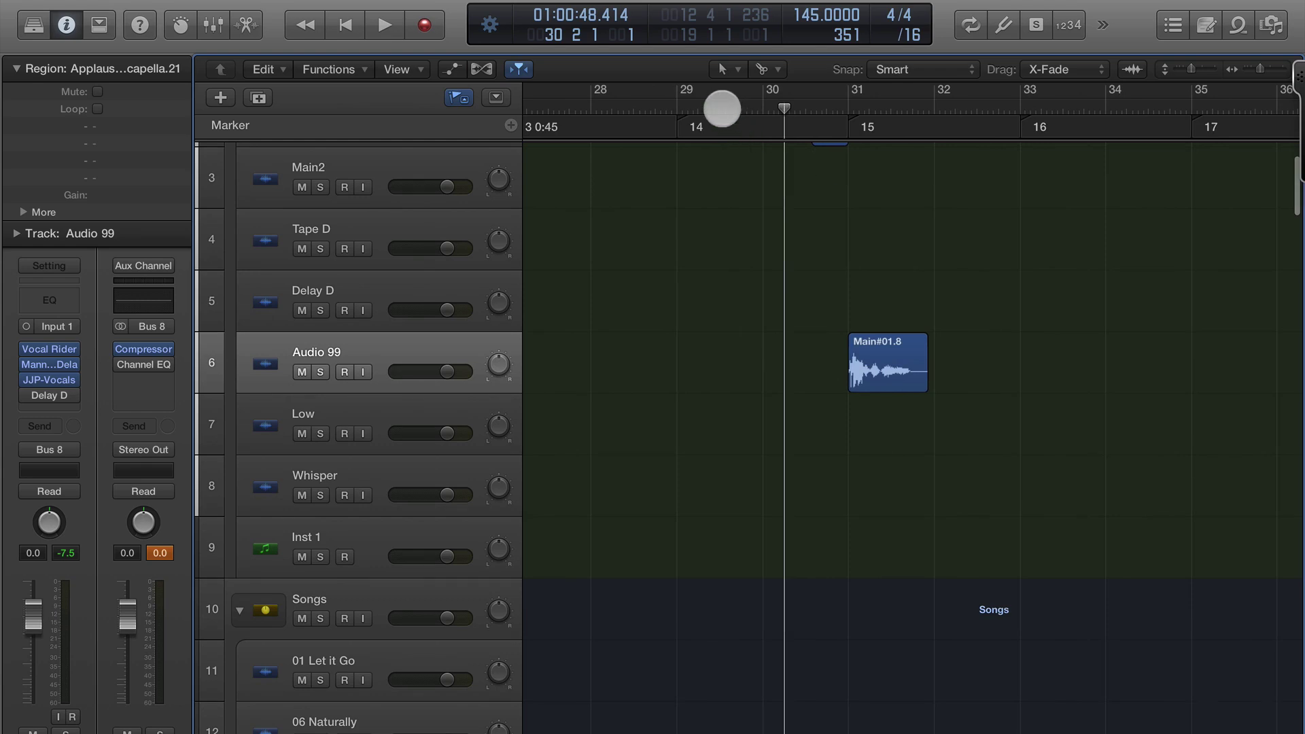
left_click(722, 109)
key("space")
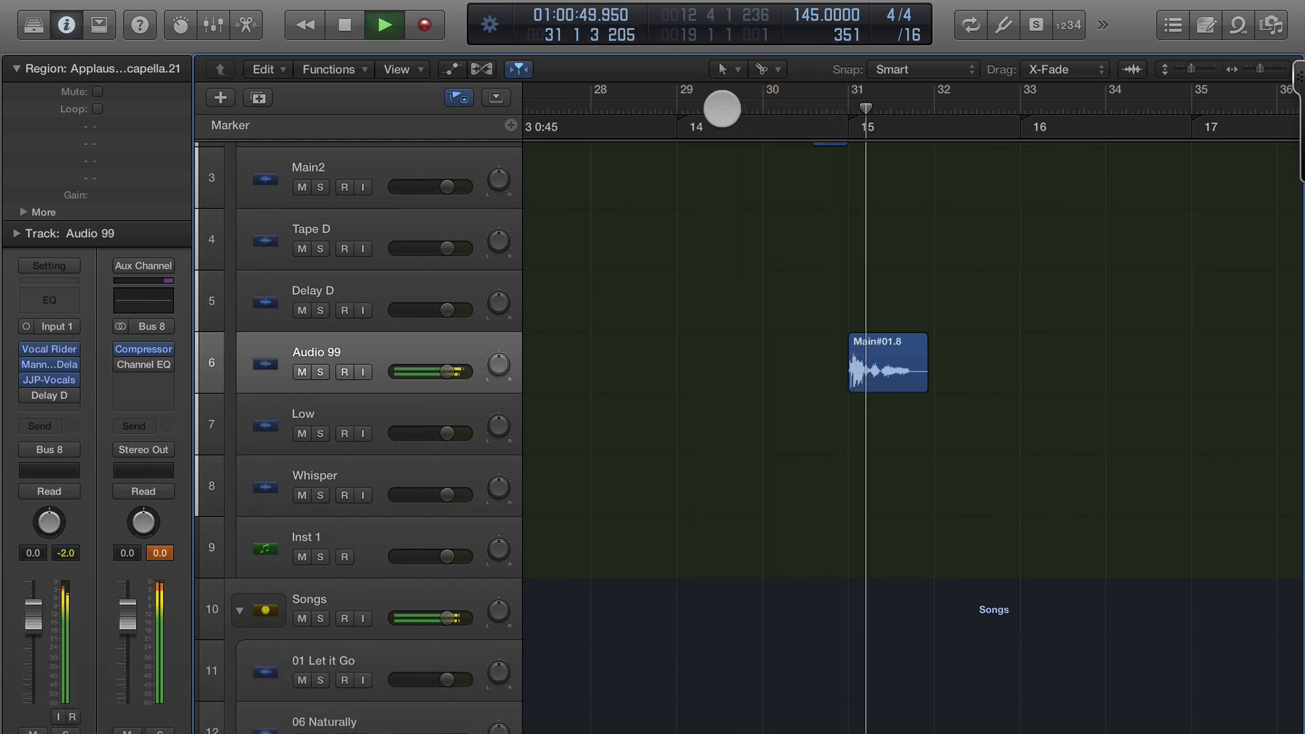
scroll(996, 290, "down", 5)
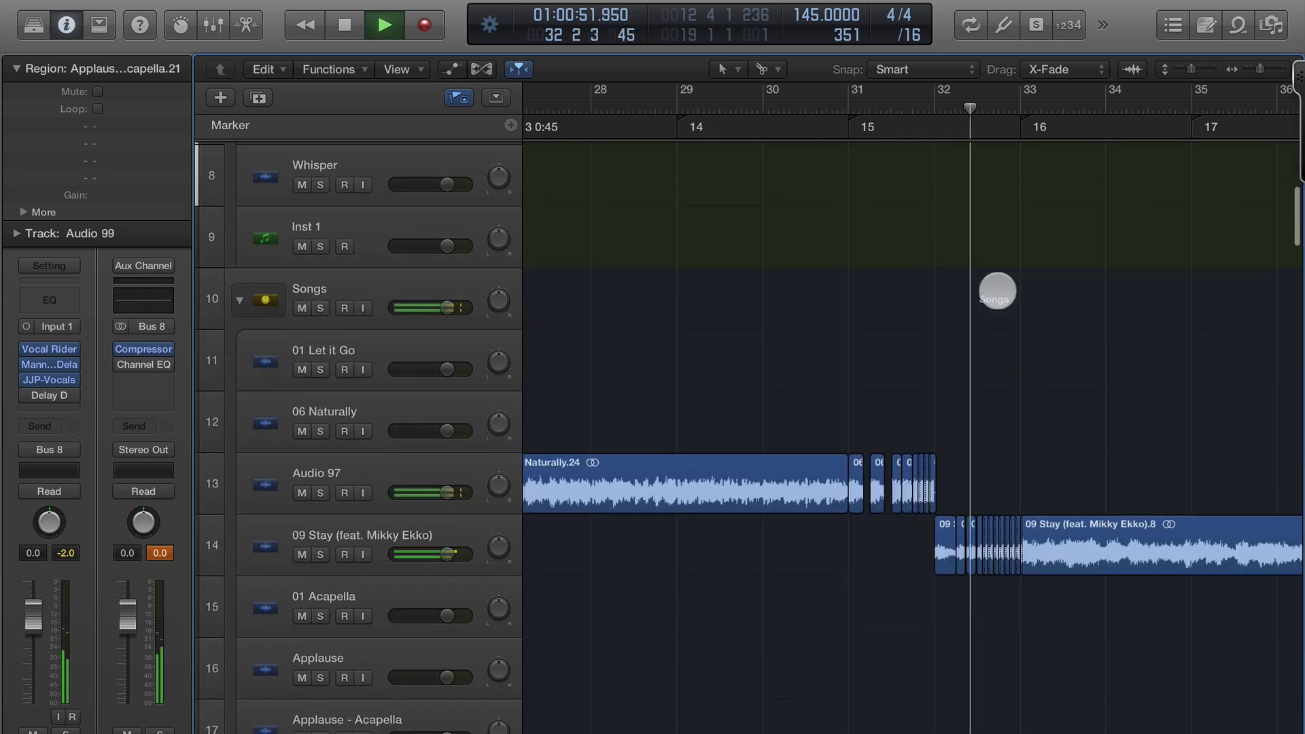
scroll(1107, 509, "down", 1)
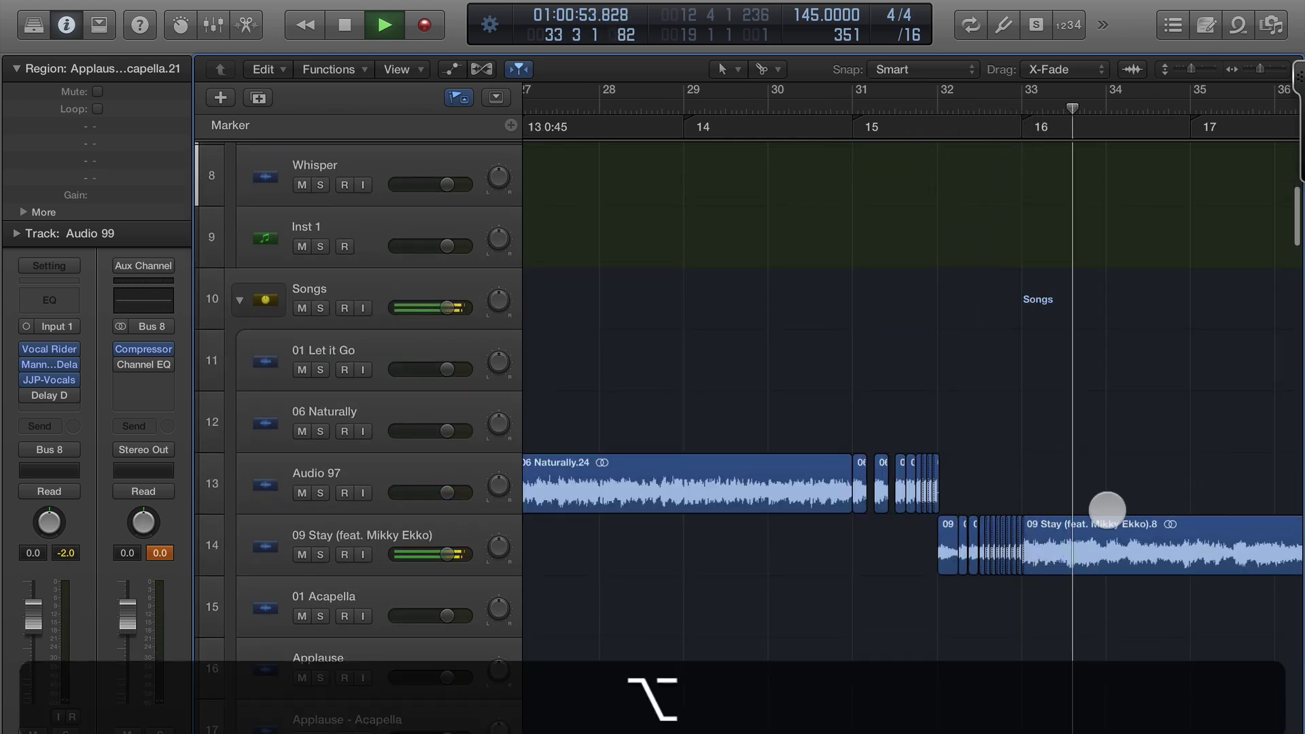
scroll(1108, 509, "down", 1)
key("space")
scroll(1108, 510, "up", 5)
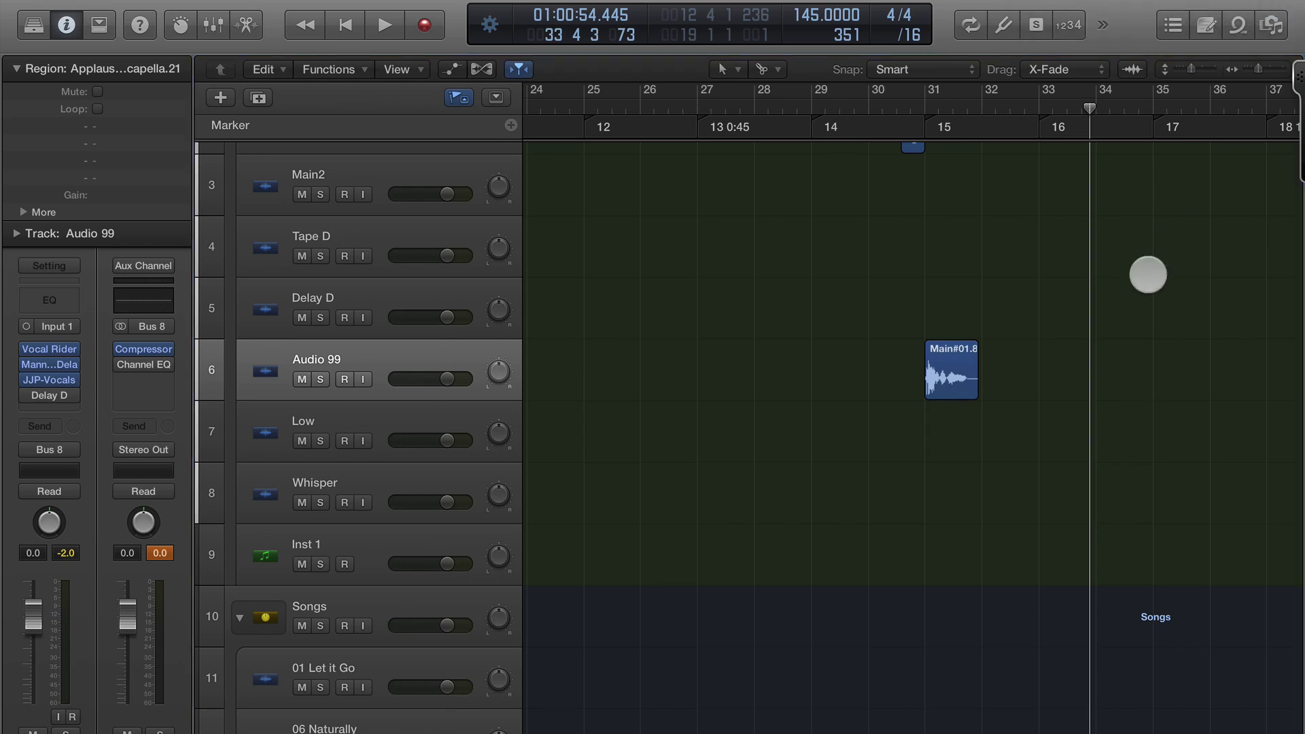
- Jump back to the Audio 99 track and its word
key("shift+super+p")
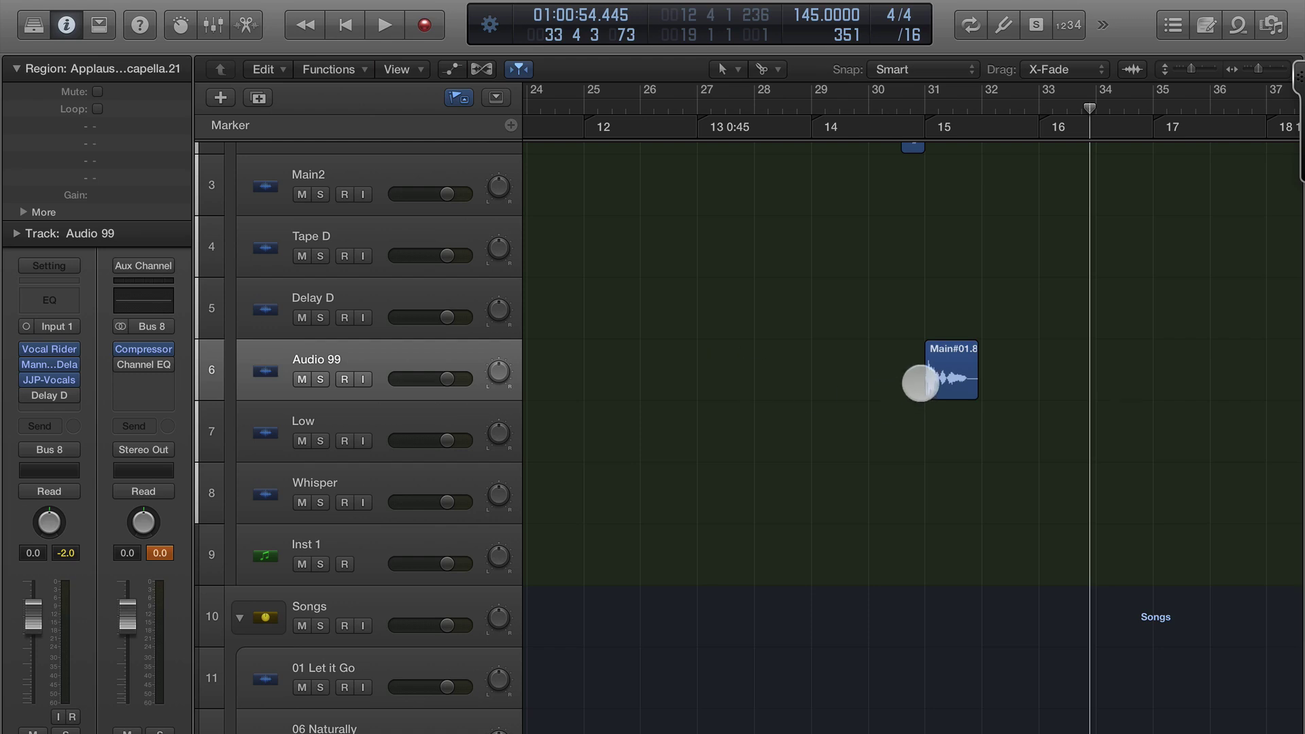
scroll(921, 382, "up", 2, "alt")
scroll(920, 383, "up", 3)
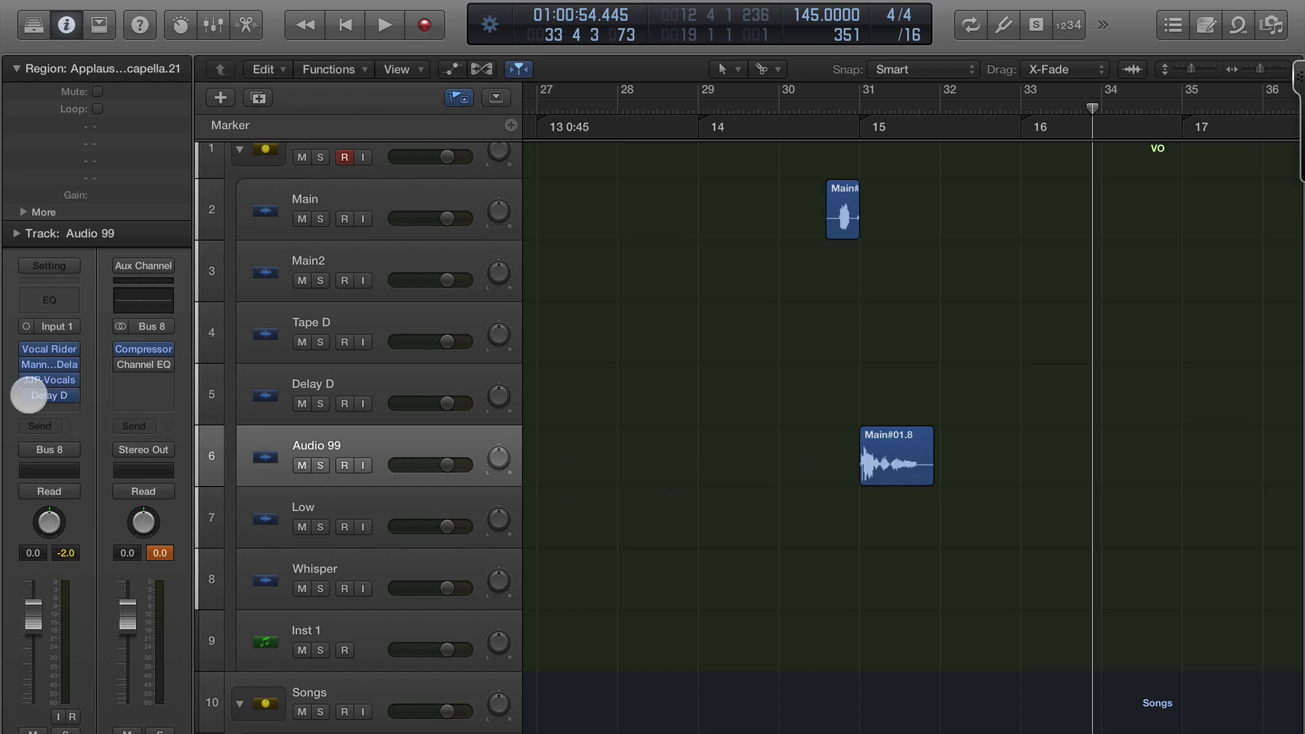
- Open Audio 99's Delay Designer insert, showing the 1\4 Rising Pitch preset, after closing and reopening it
left_click(53, 395)
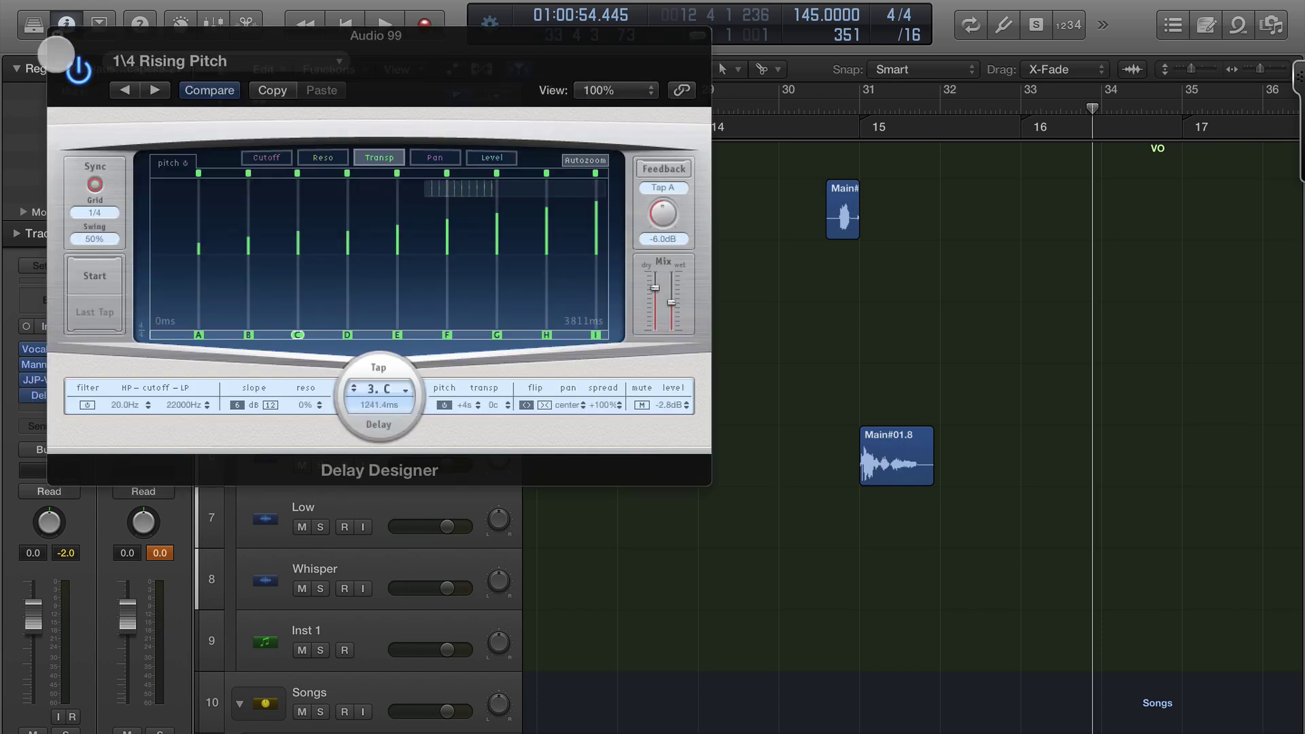
left_click(58, 37)
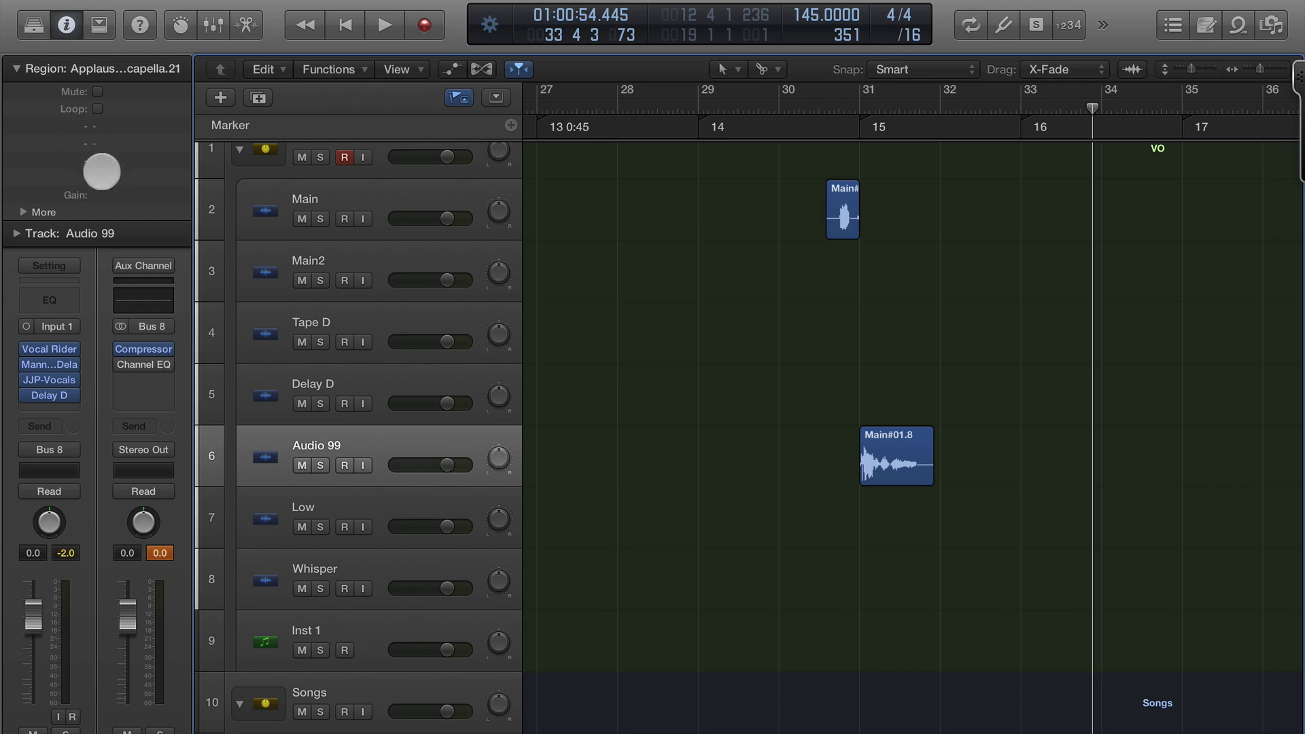
mouse_move(43, 392)
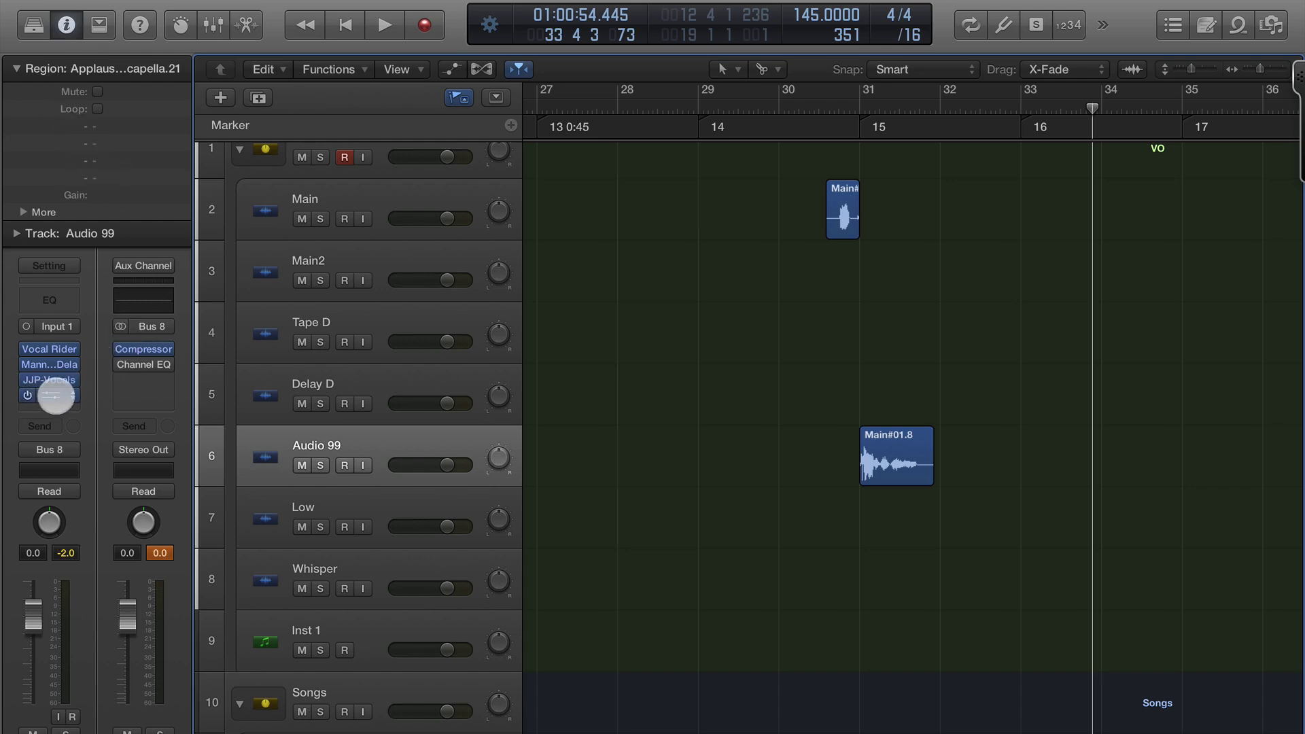
left_click(54, 396)
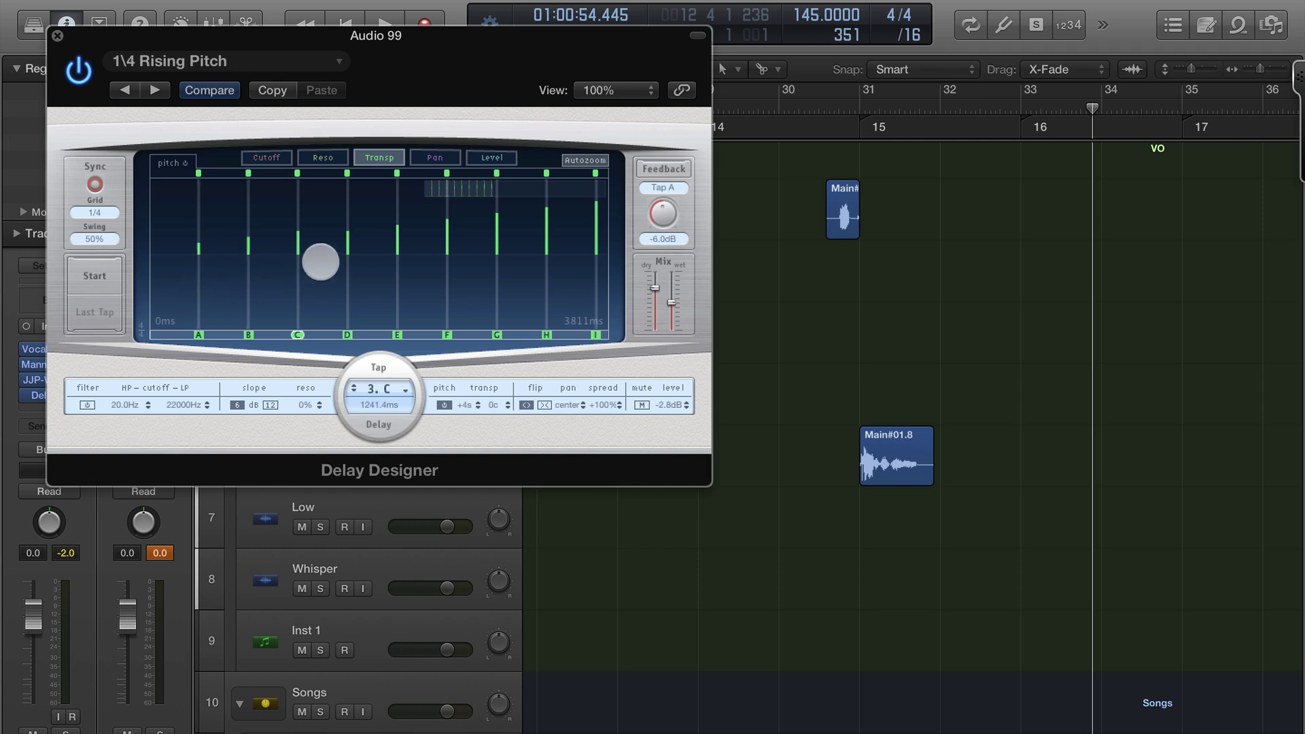
- Check delay taps A and B, then play from bar 30 to hear the rising-pitch delays
left_click(199, 251)
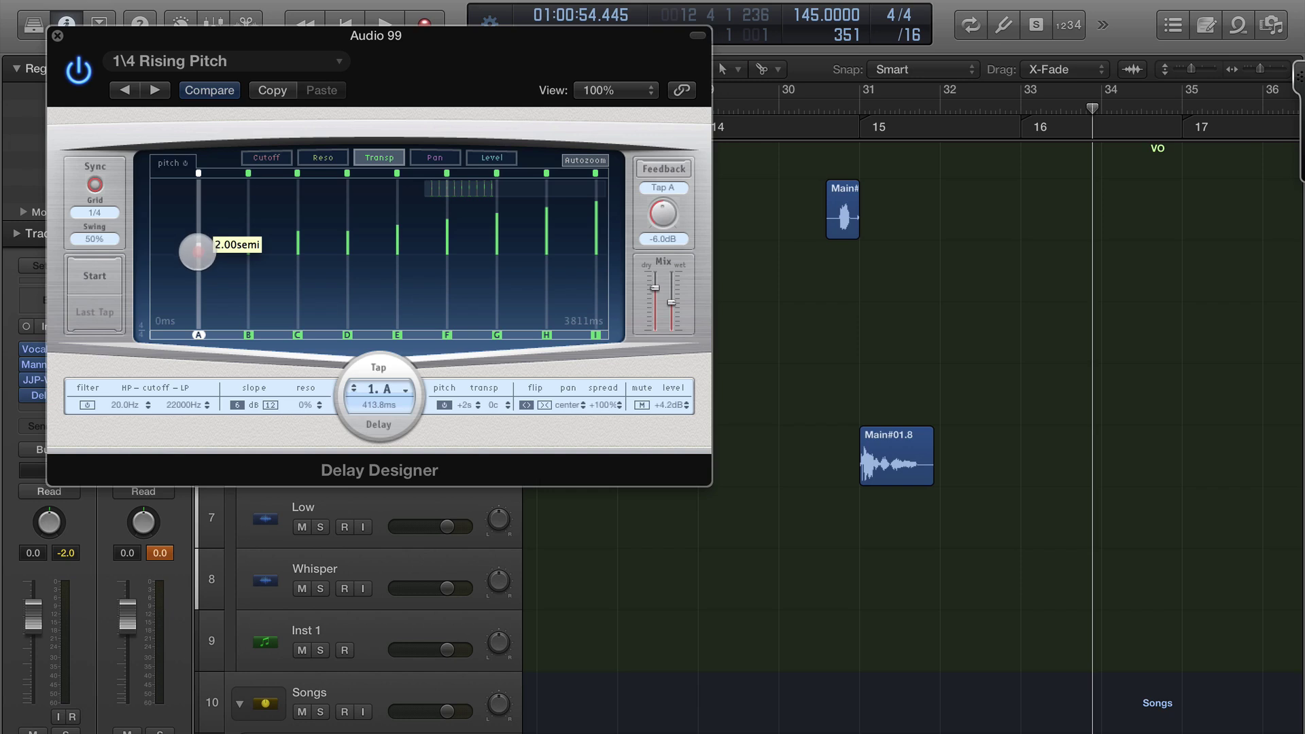
left_click(248, 247)
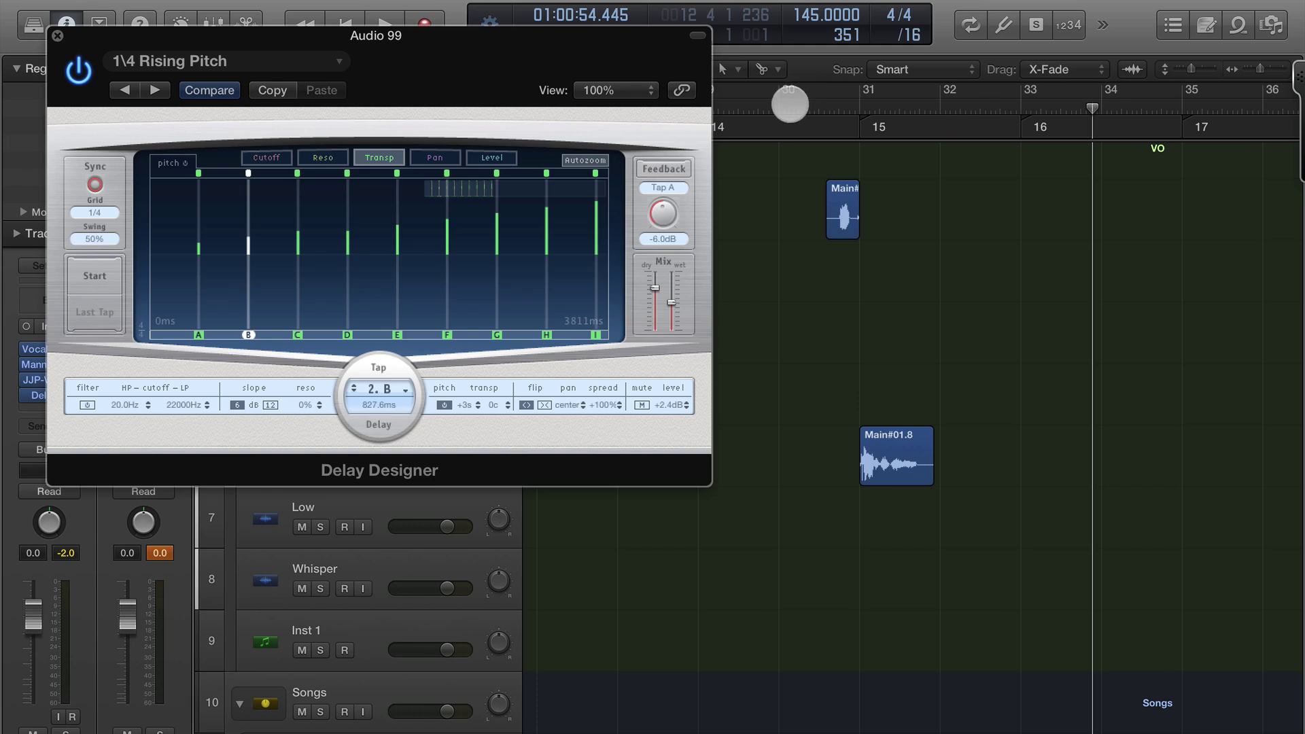
left_click(774, 107)
key("space")
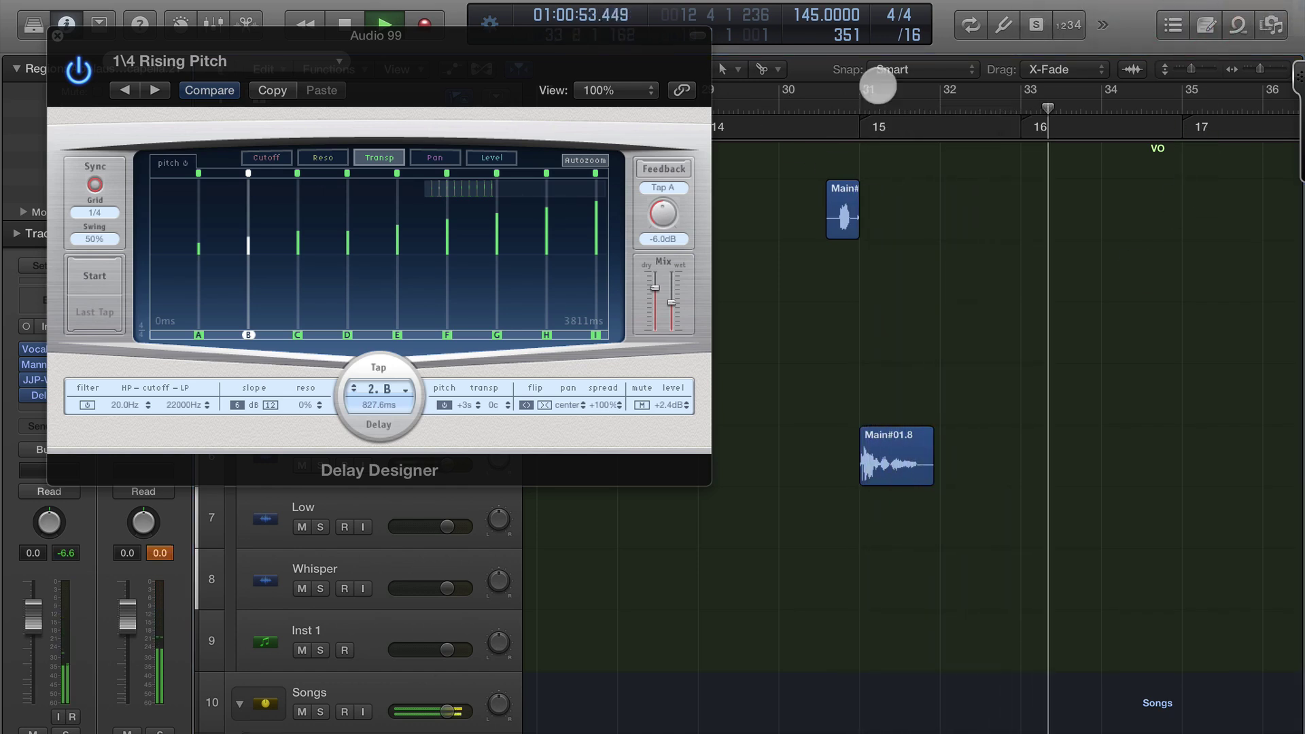
key("space")
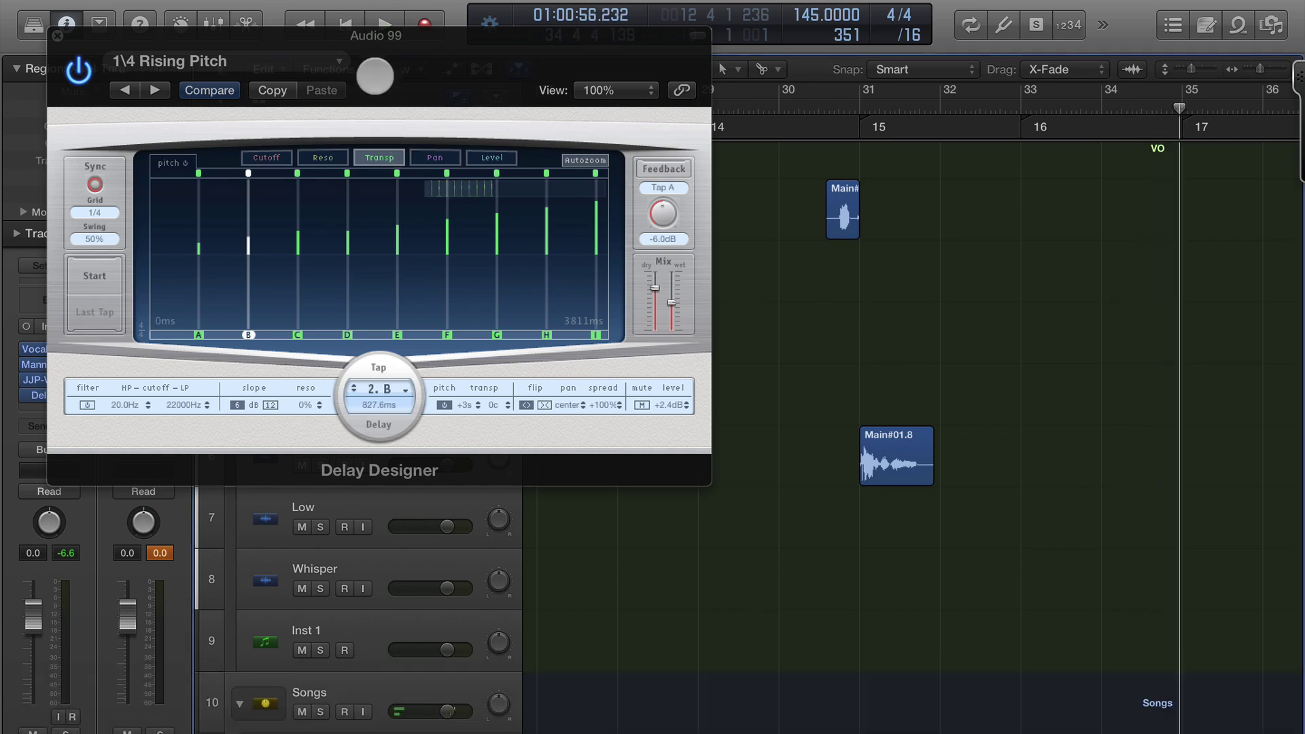
- Browse the Delay Designer presets' Simple category and dismiss the menu, keeping 1\4 Rising Pitch
left_click(315, 60)
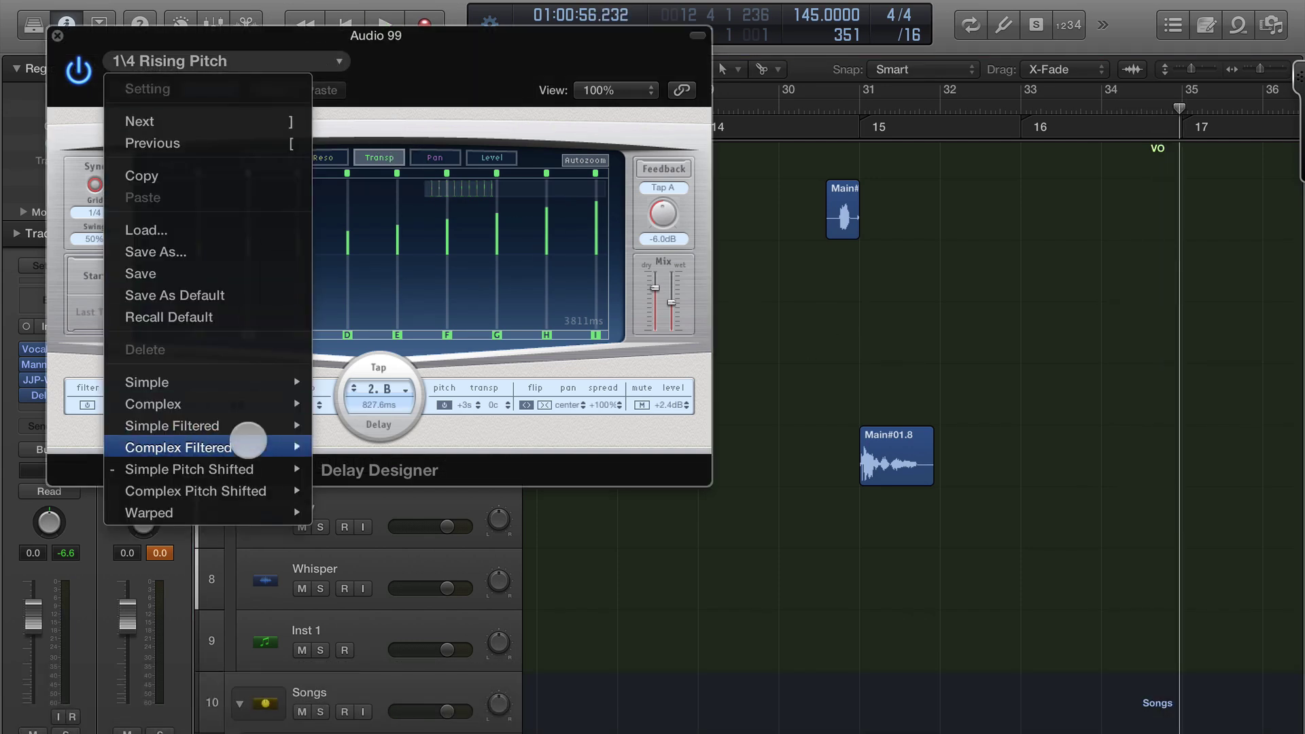
mouse_move(254, 385)
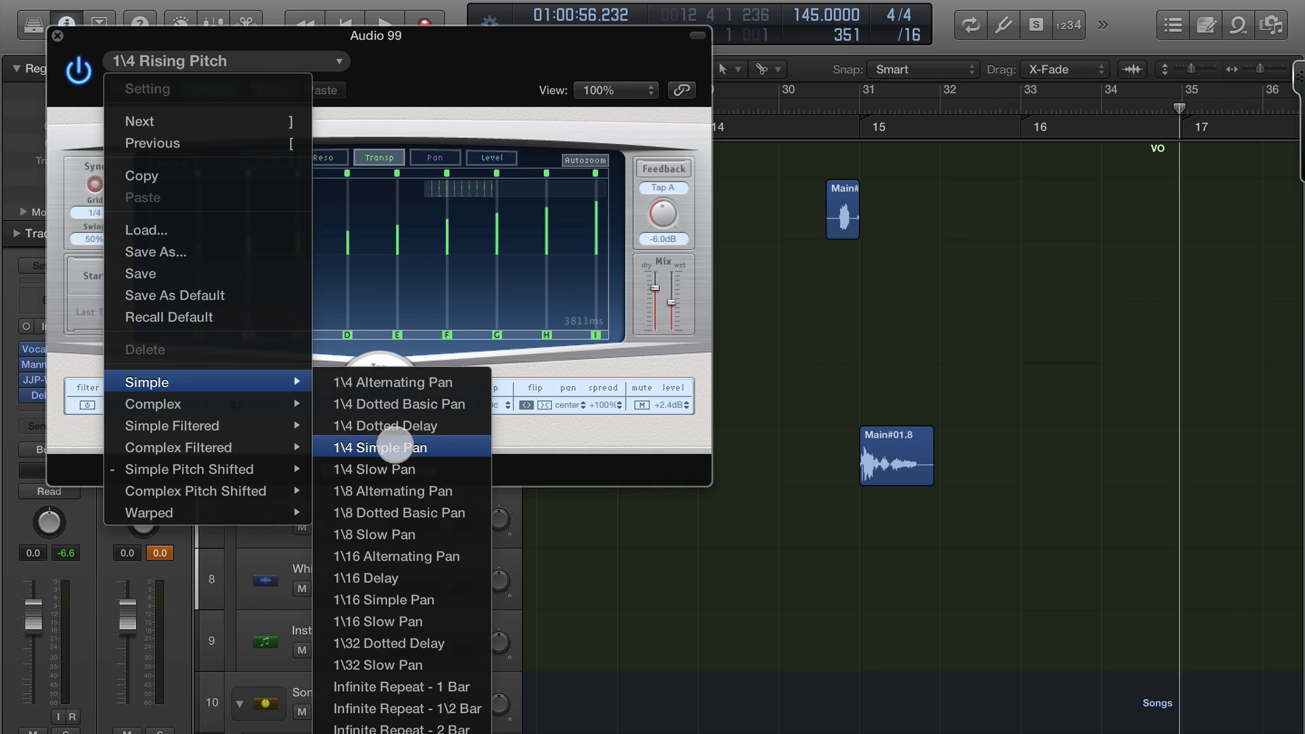
left_click(554, 352)
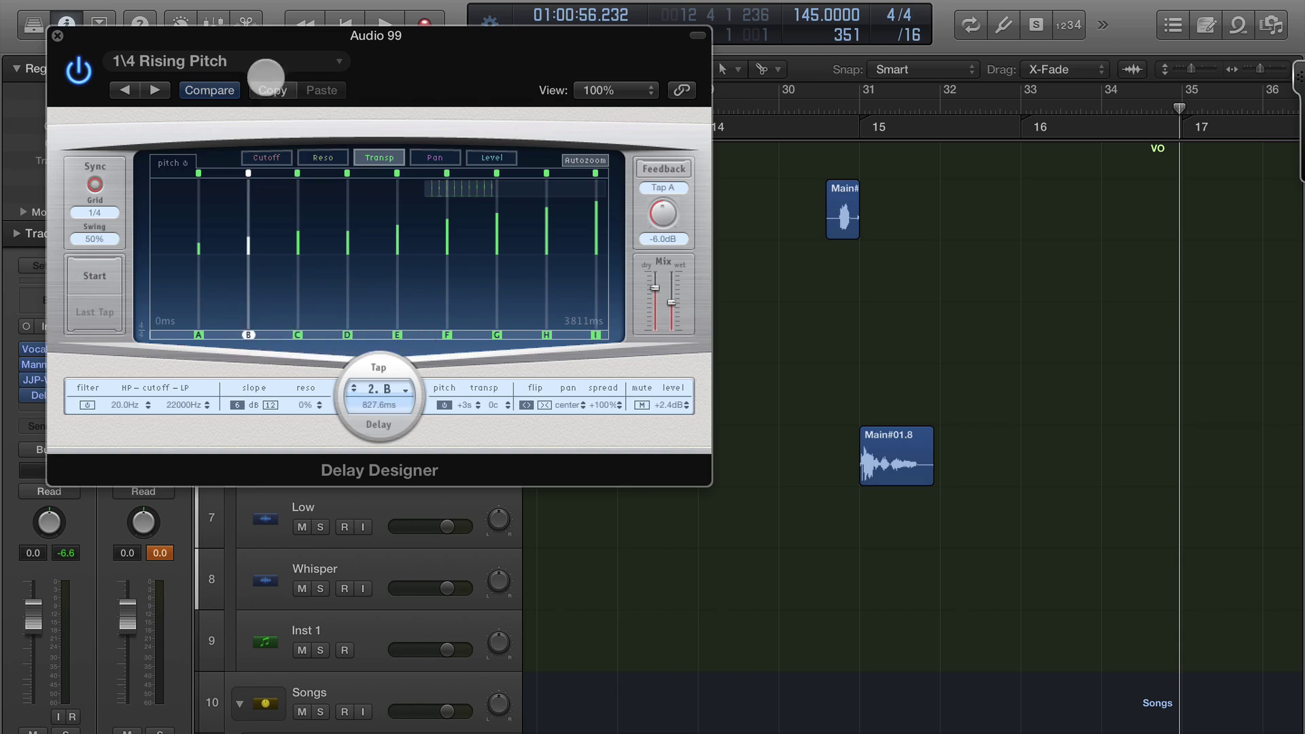
left_click(242, 64)
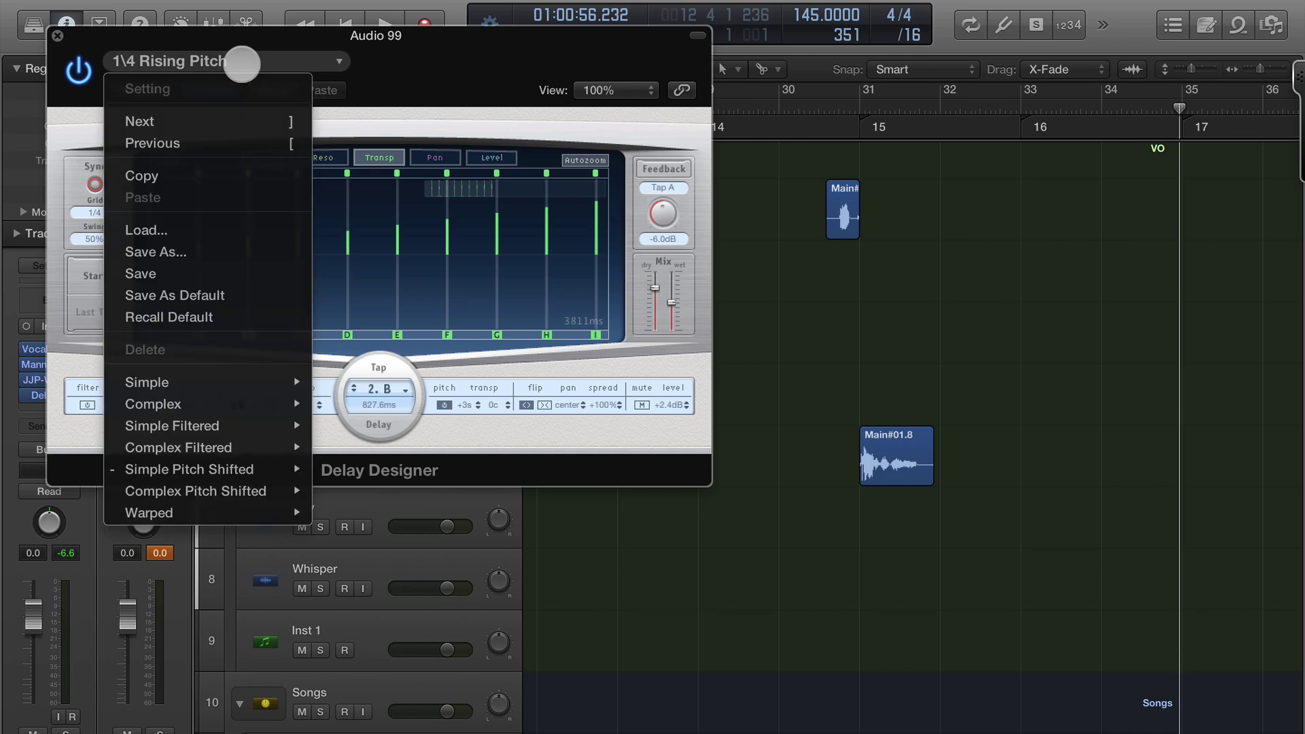
left_click(417, 75)
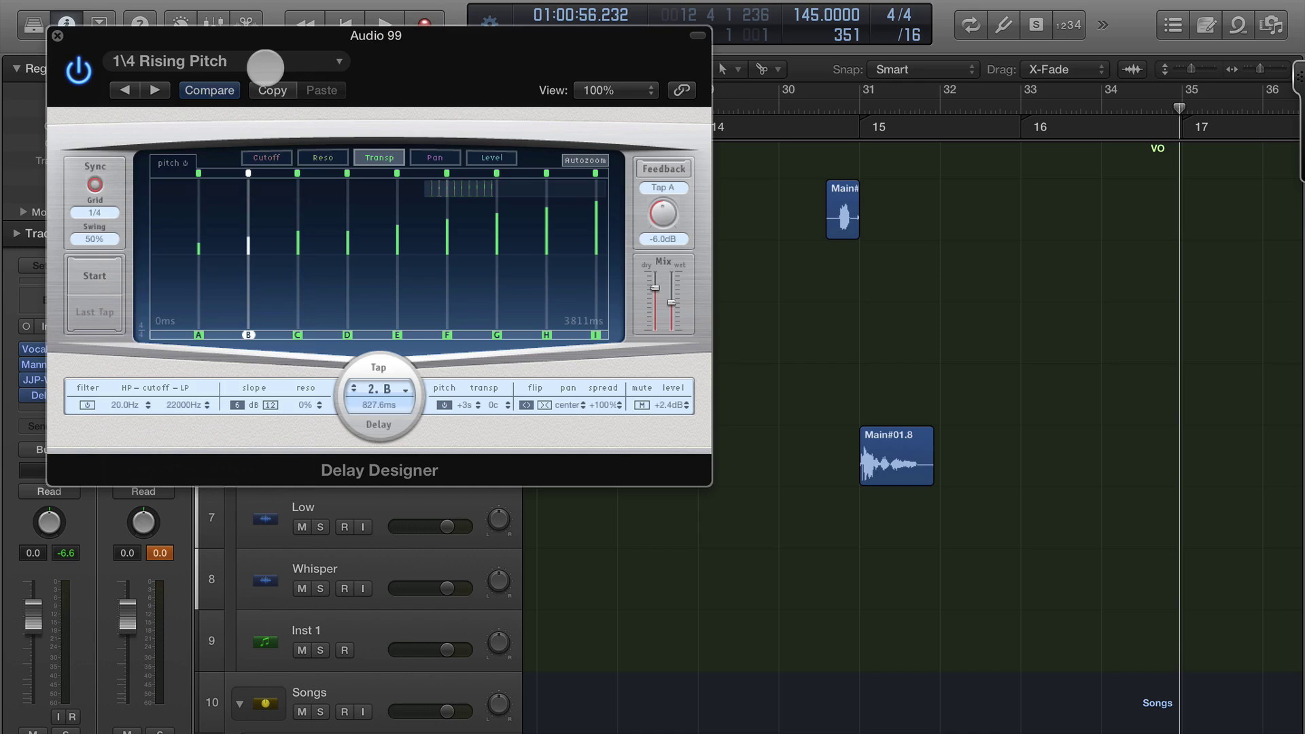
- Close the Delay Designer window and bring tracks 12–20 into view
left_click(58, 35)
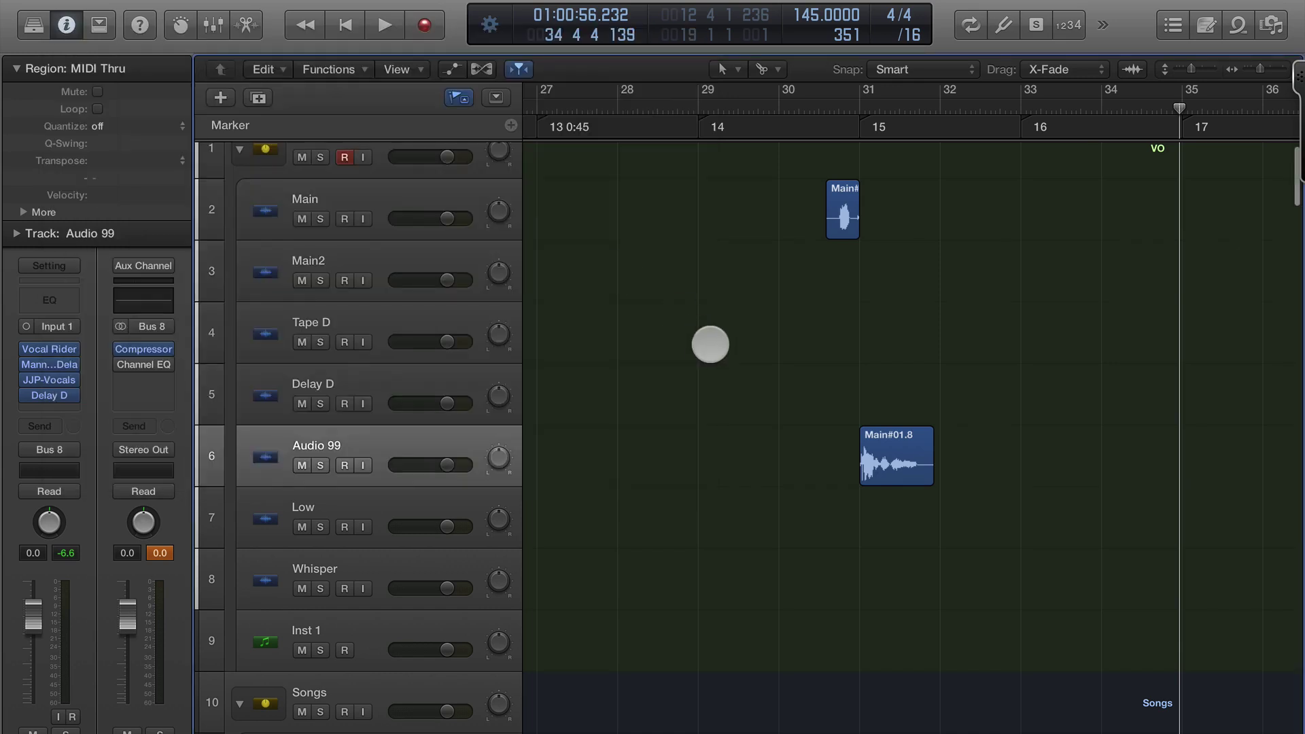
scroll(709, 344, "down", 5)
scroll(710, 344, "up", 2, "alt")
scroll(710, 345, "down", 5)
scroll(710, 344, "up", 1, "alt")
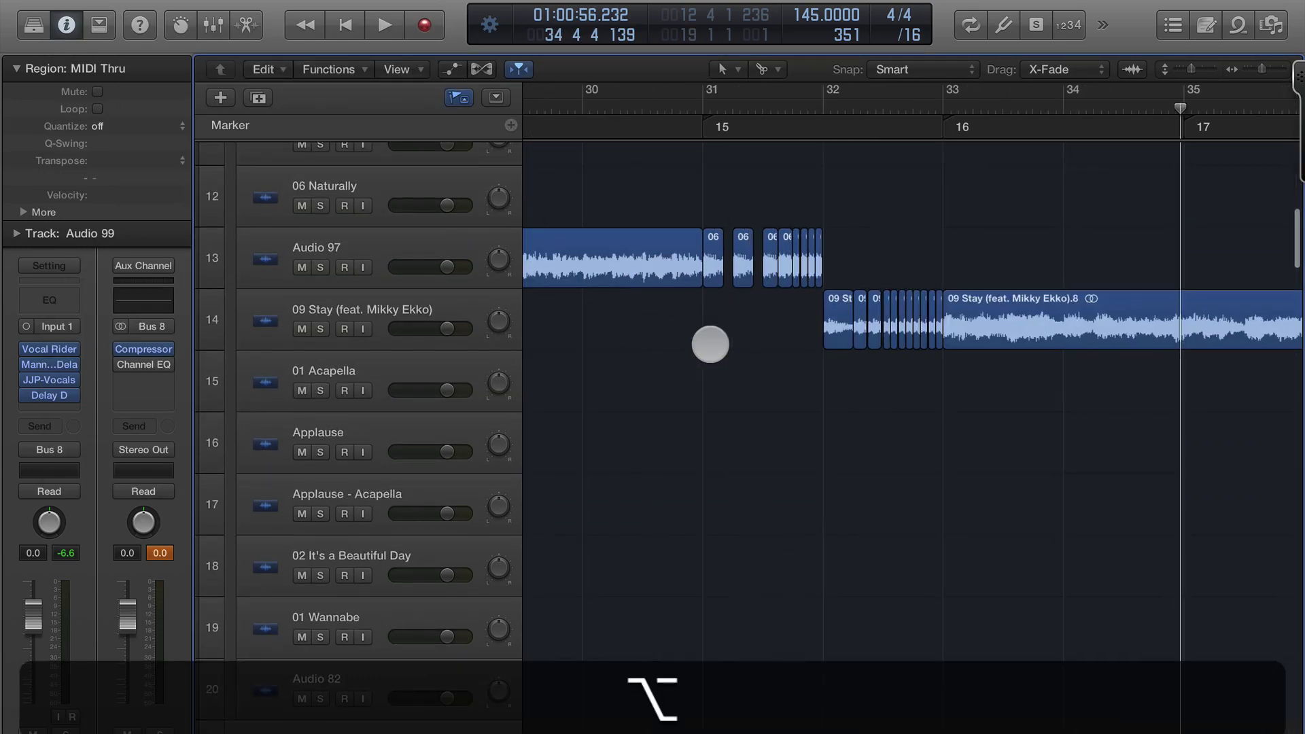
scroll(710, 345, "up", 2, "alt")
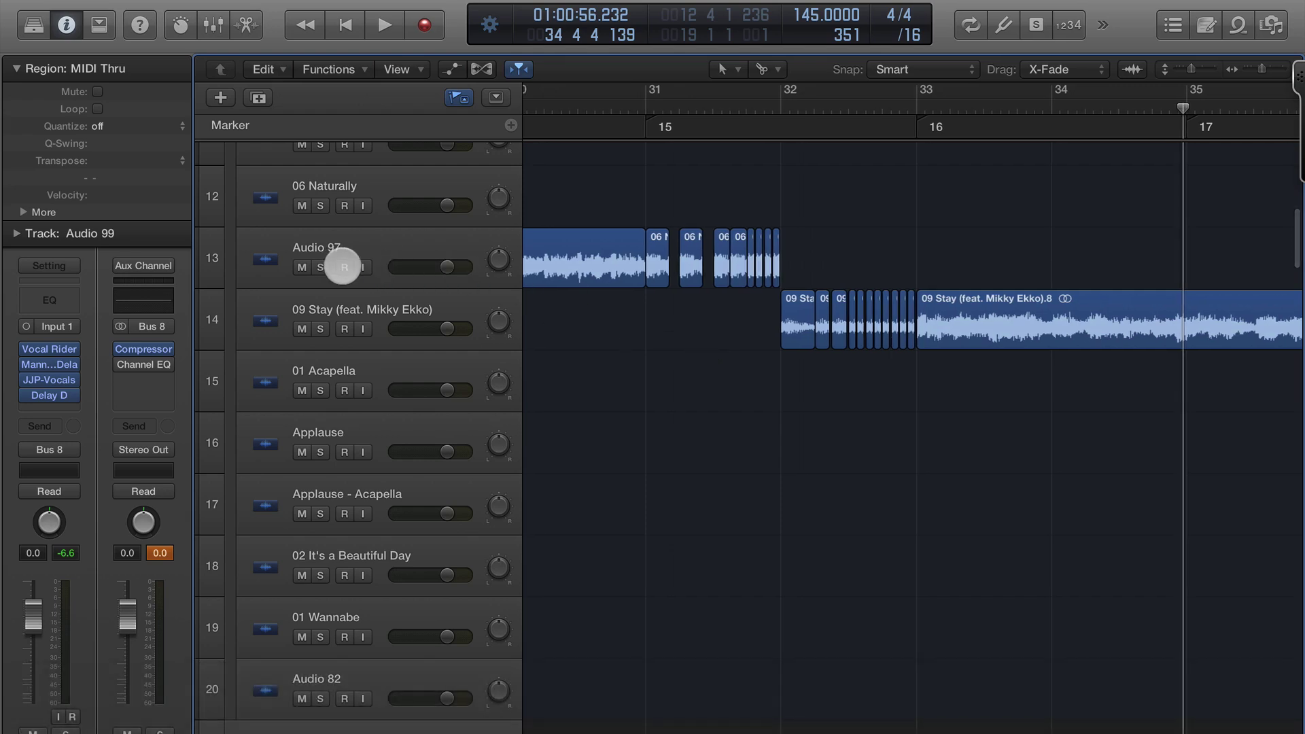
- Solo Audio 97 and play its chopped 06 Naturally regions from around bar 30
left_click(320, 268)
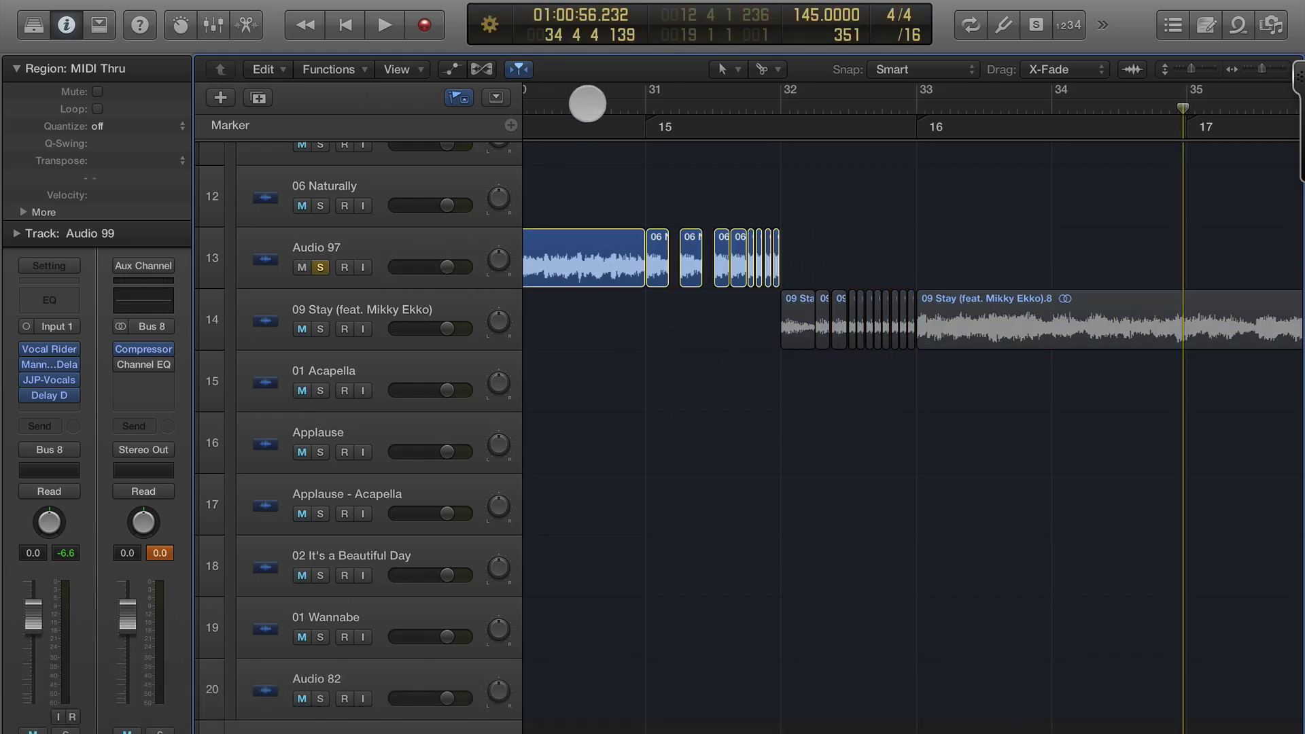
left_click(586, 104)
key("space")
scroll(743, 175, "up", 3, "alt")
scroll(743, 174, "down", 3, "alt")
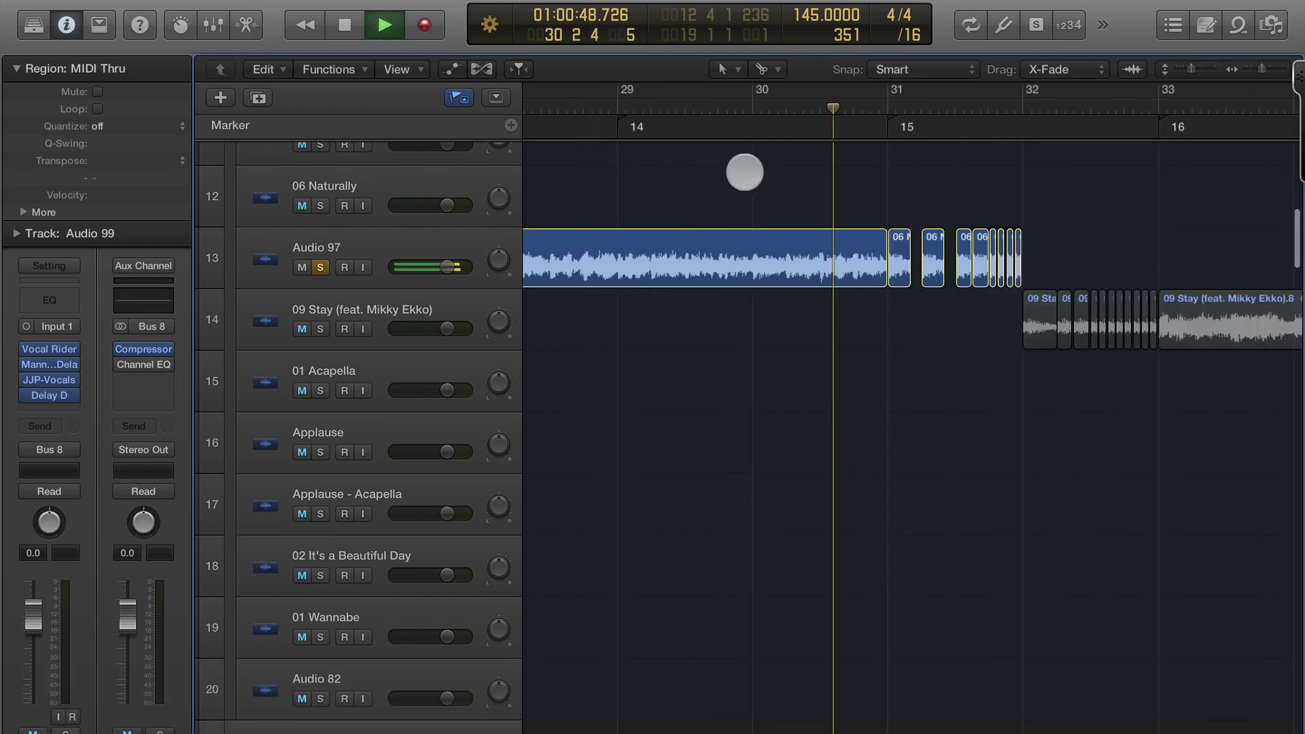
scroll(745, 172, "up", 3, "alt")
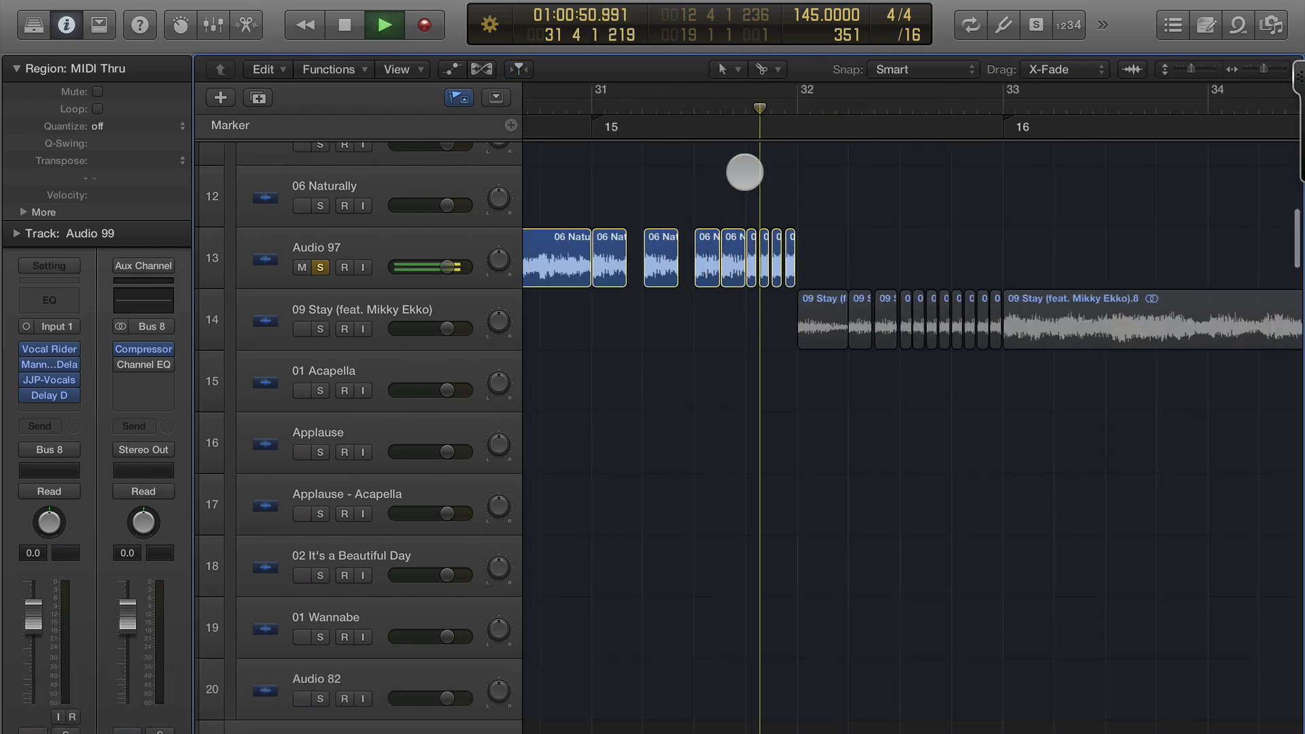
key("space")
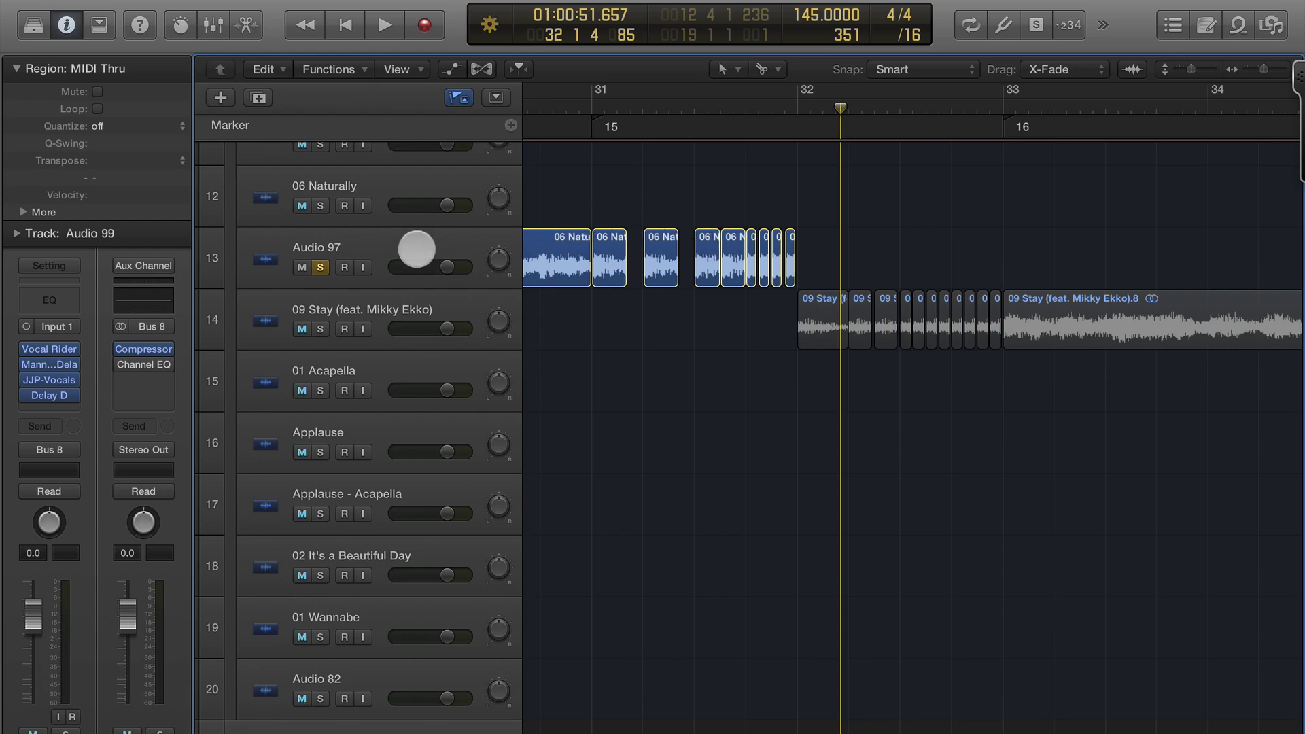
- Duplicate Audio 97 as a new empty track, Audio 100
left_click(416, 249)
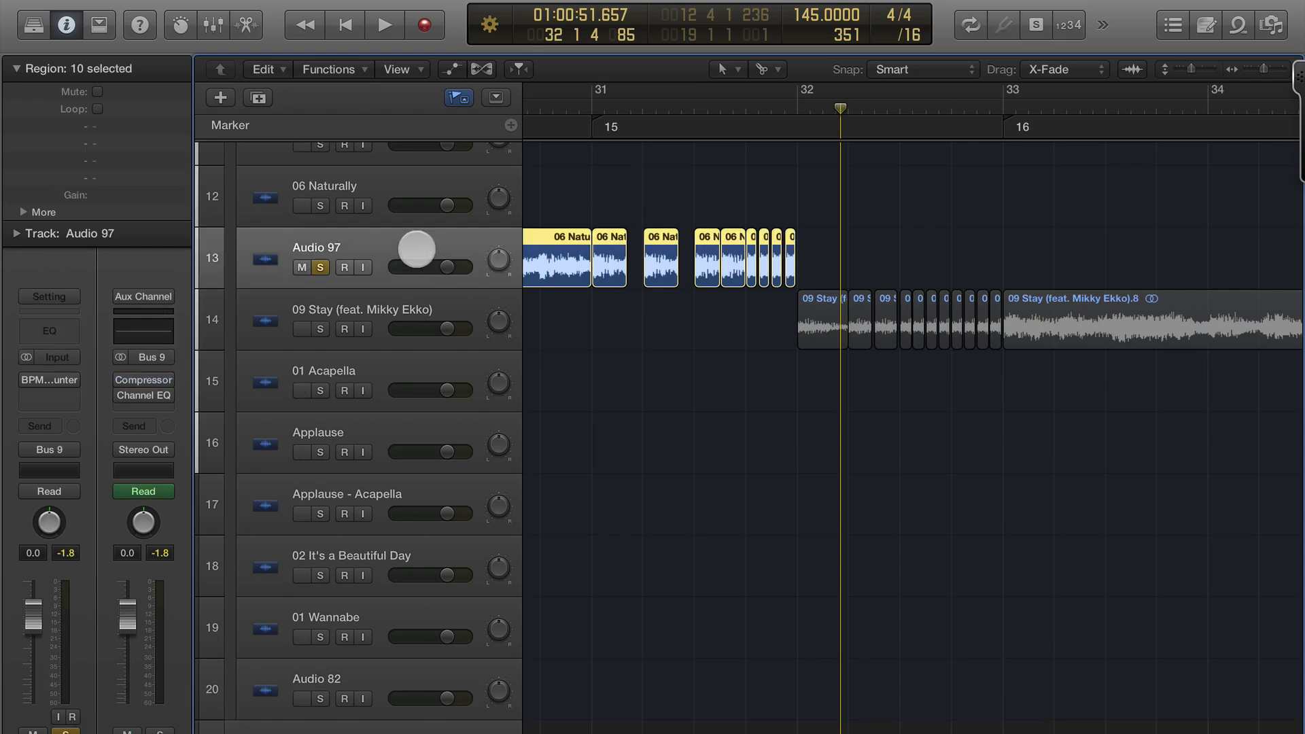
key("super")
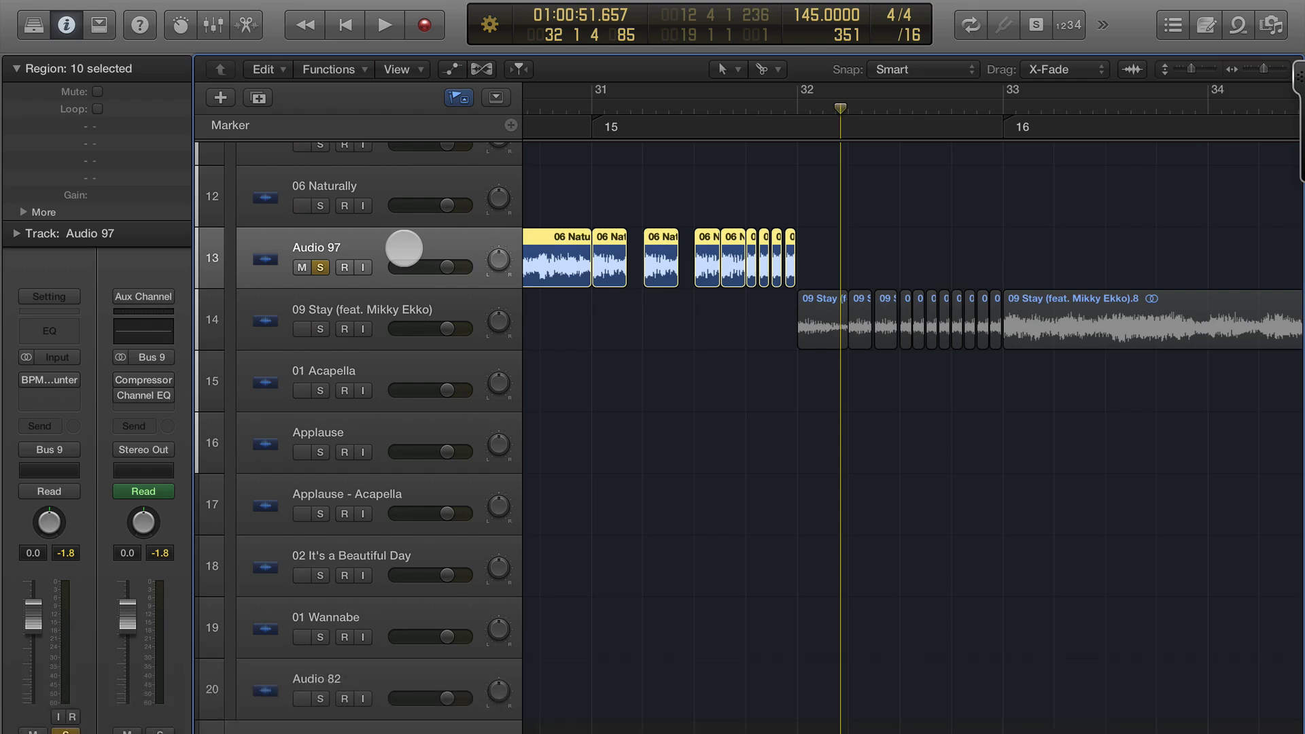
key("super+d")
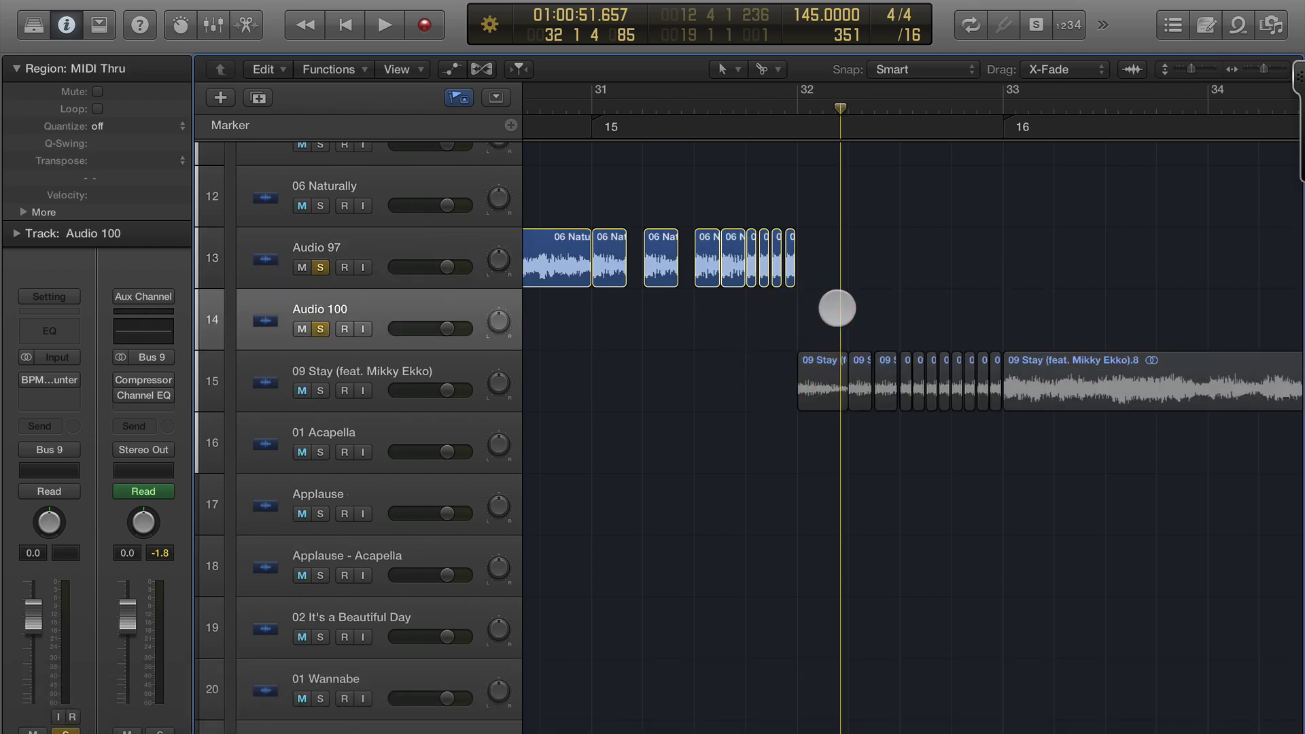
- Mute seven later Audio 97 regions and move 06 Naturally.26 down onto Audio 100
left_click(721, 267)
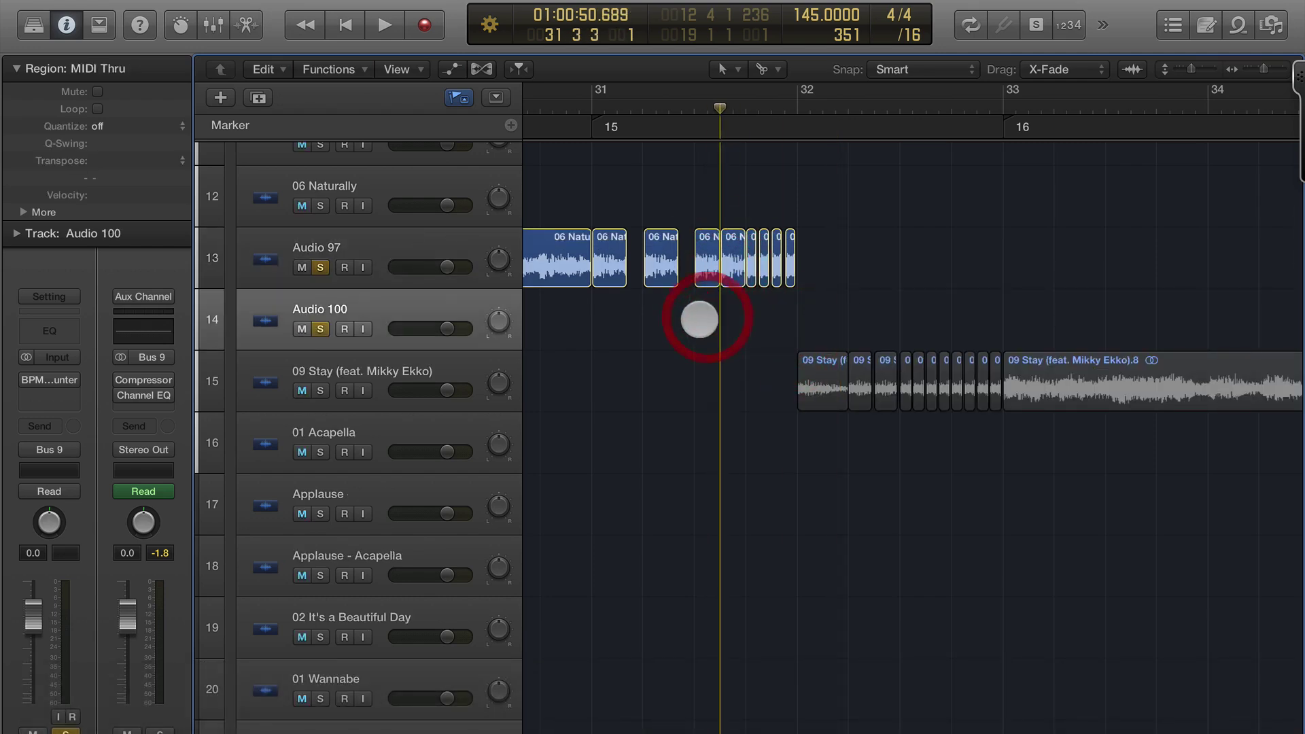
left_click_drag(908, 300, 660, 246)
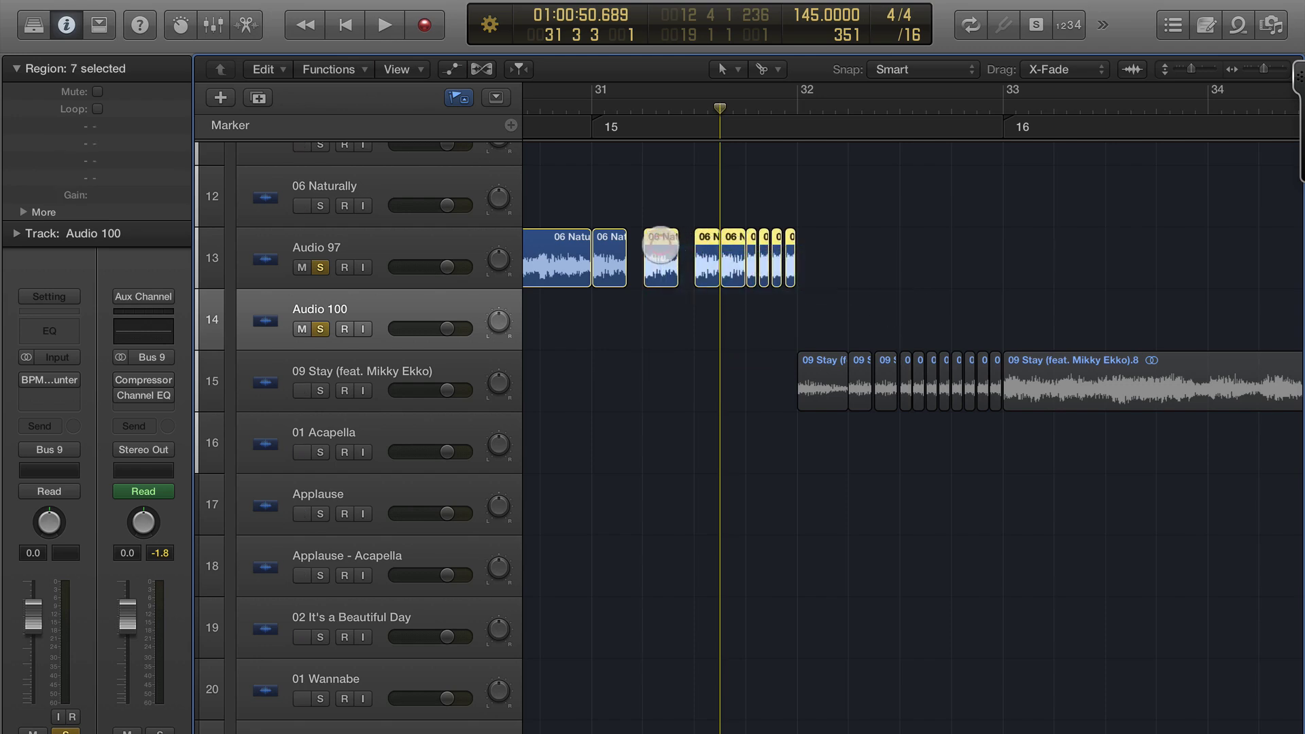
key("ctrl+m")
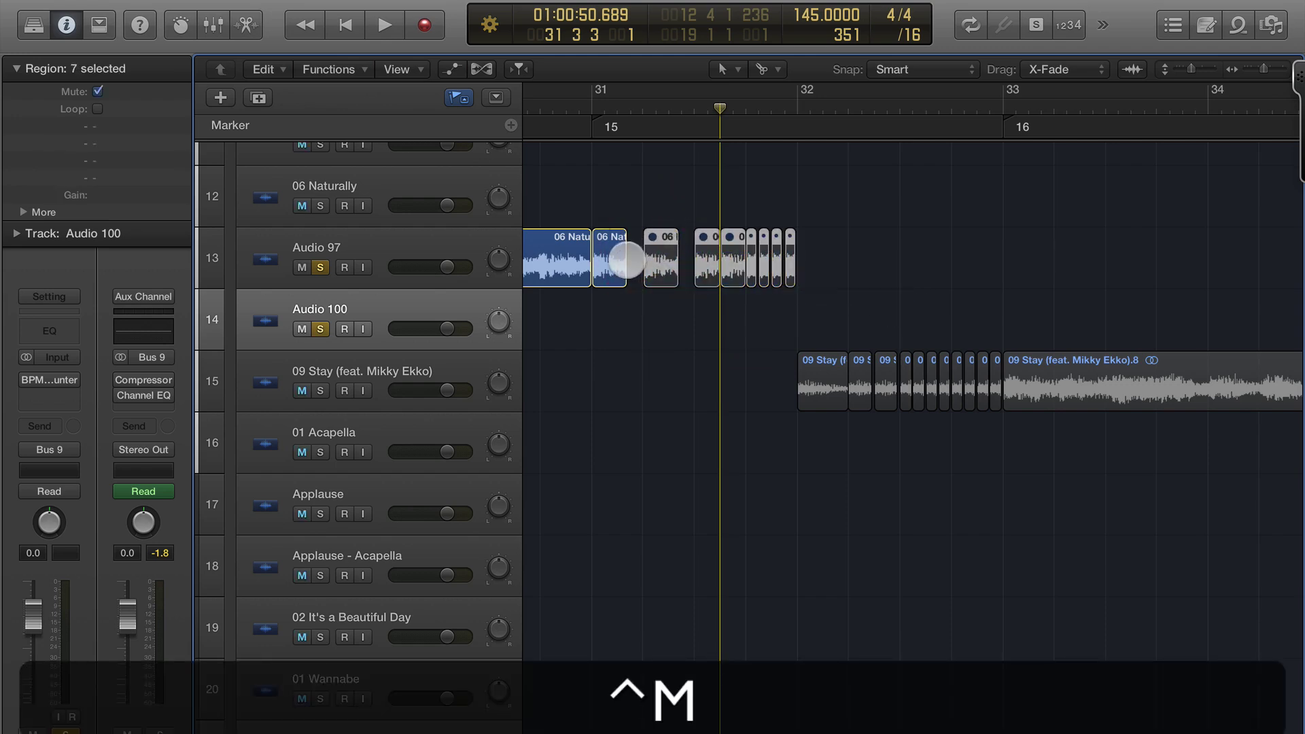
left_click_drag(610, 263, 609, 292)
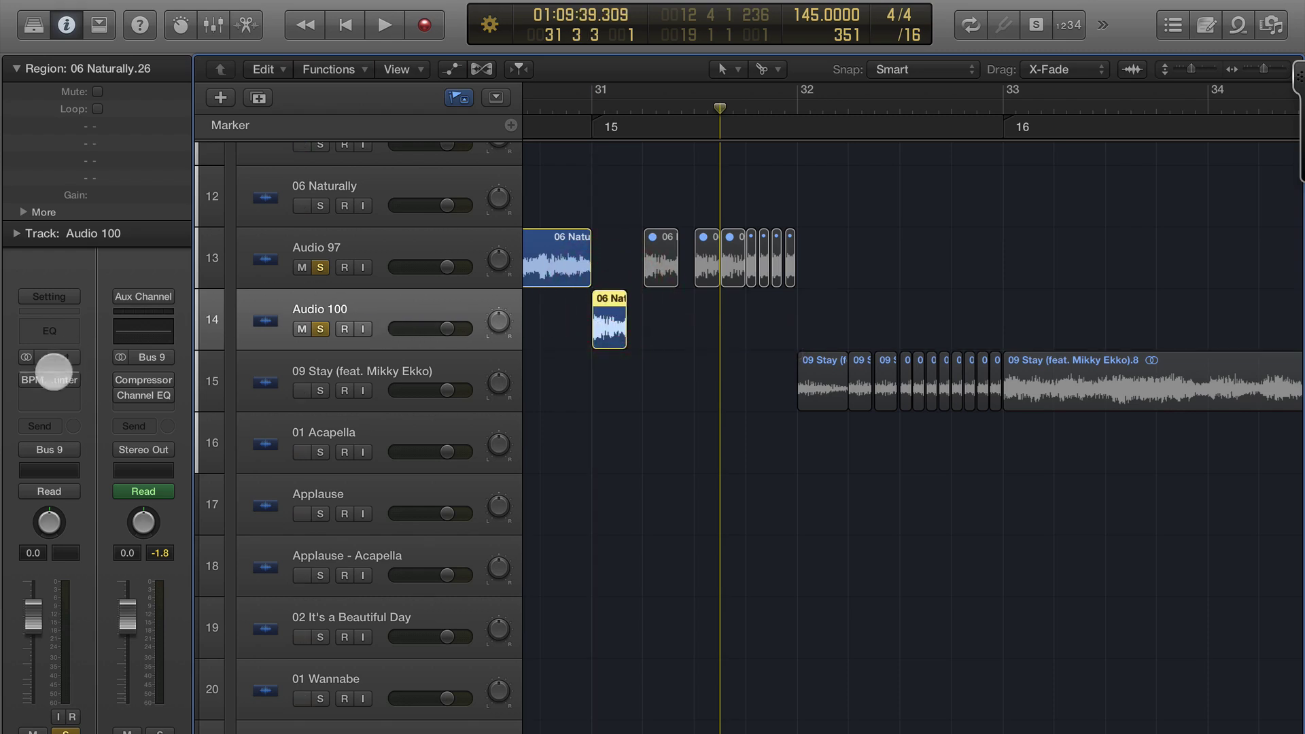
- Insert a stereo Delay Designer on Audio 100
left_click(51, 381)
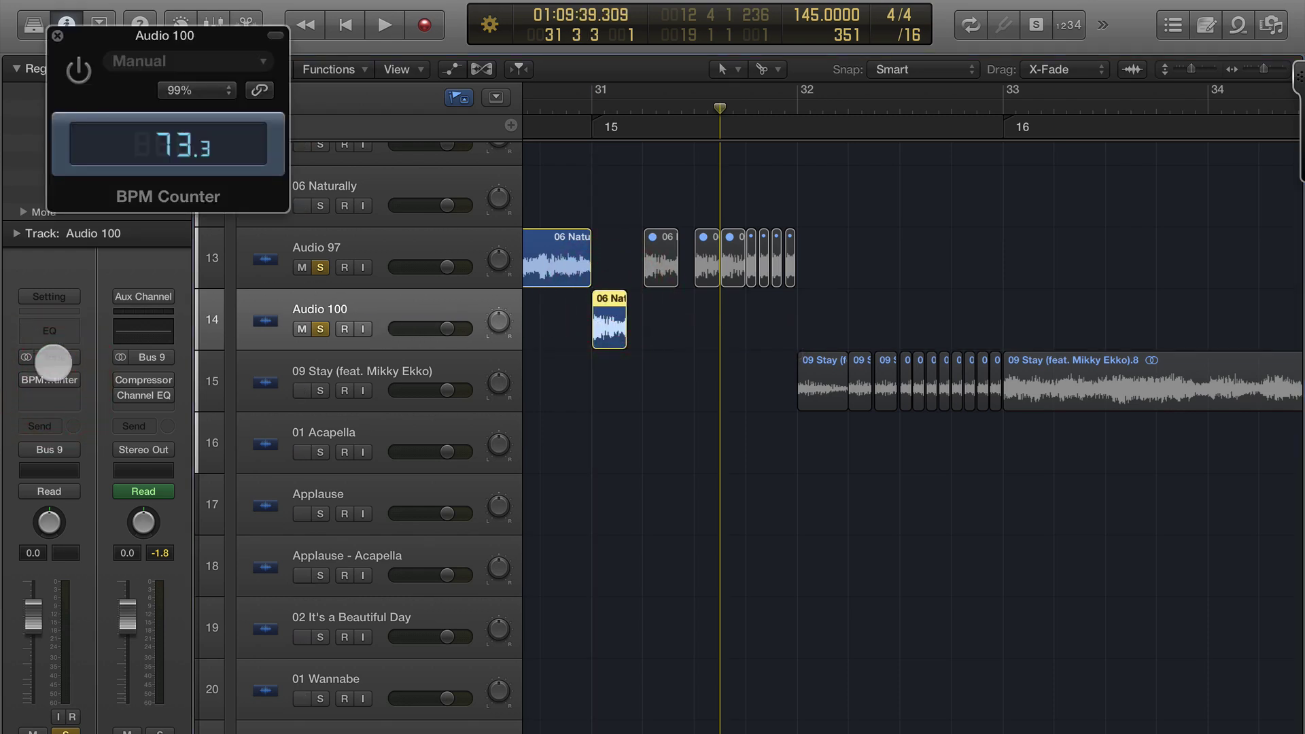
left_click(58, 36)
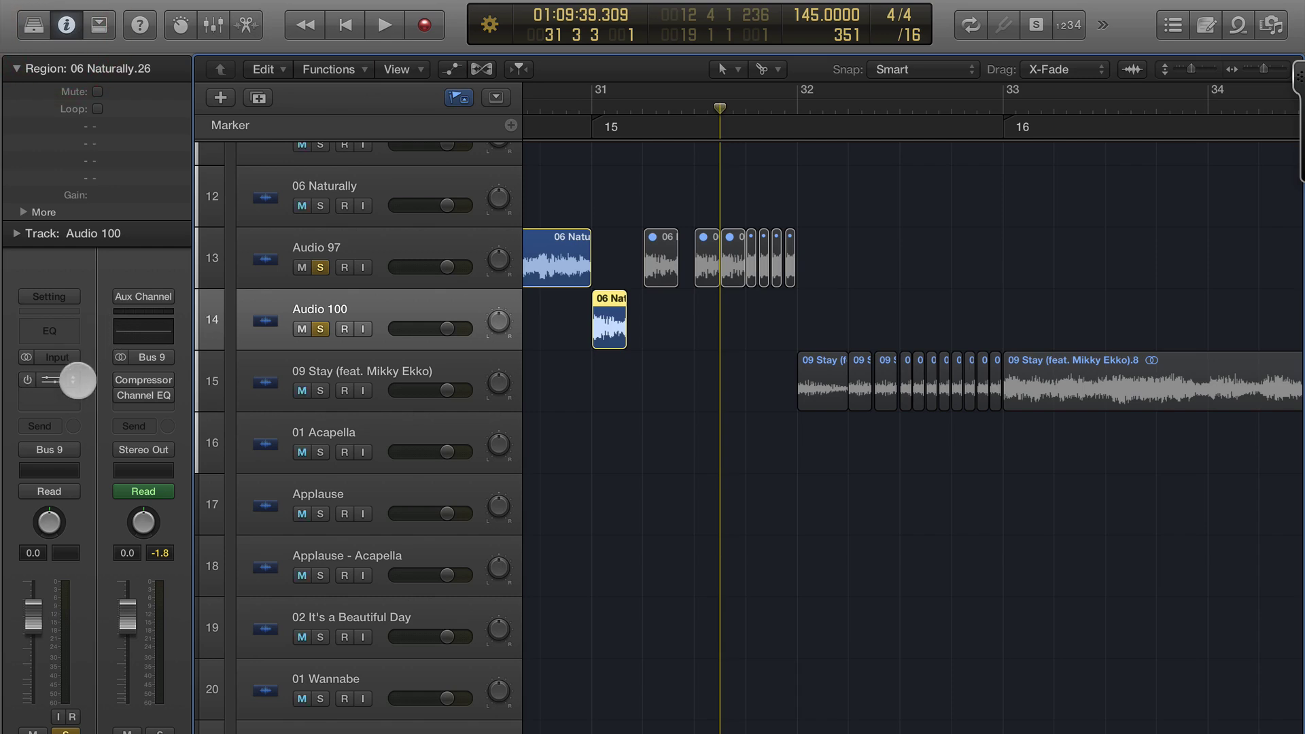
left_click(77, 381)
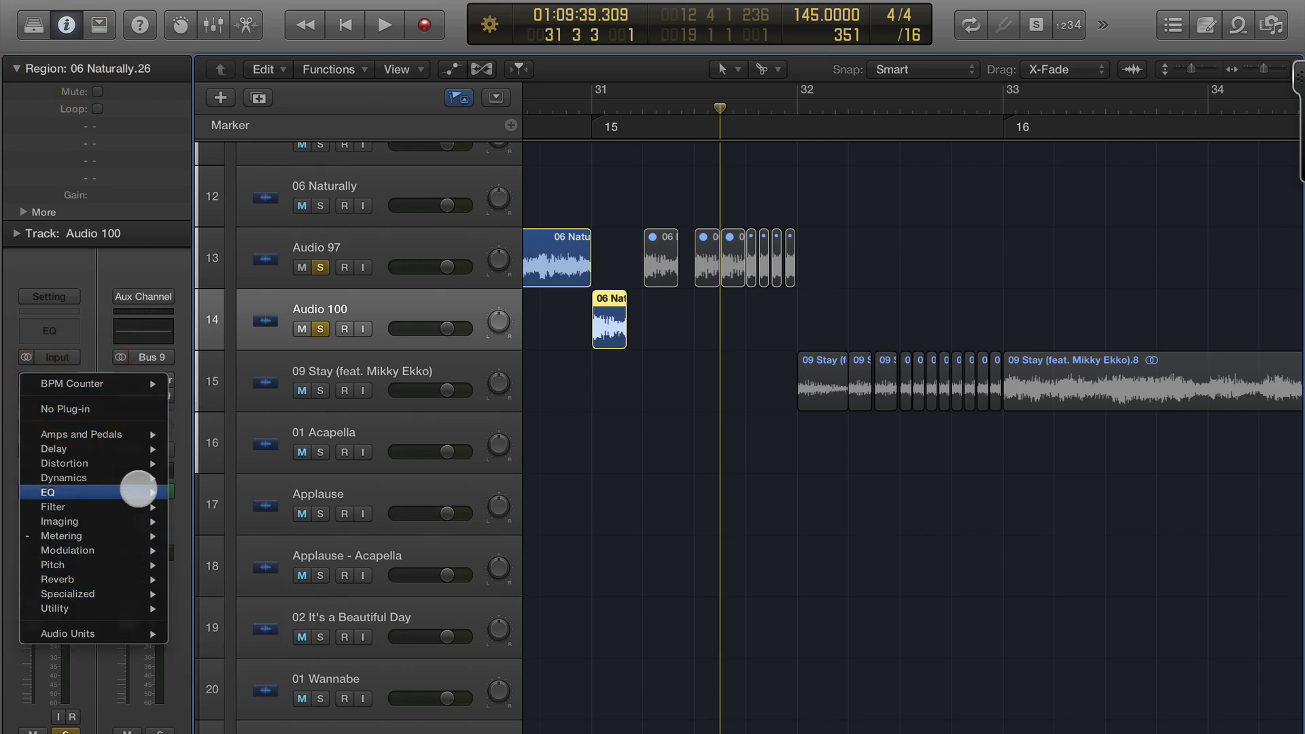
mouse_move(138, 450)
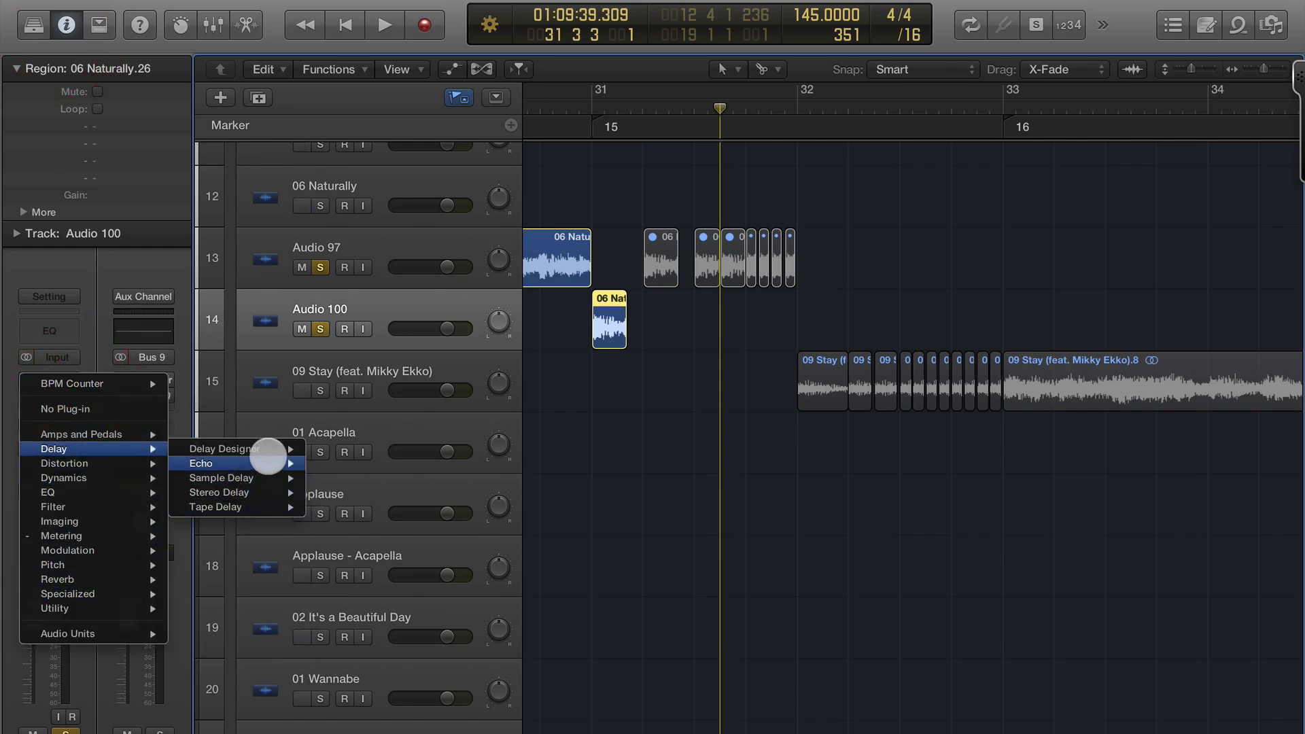
left_click(327, 451)
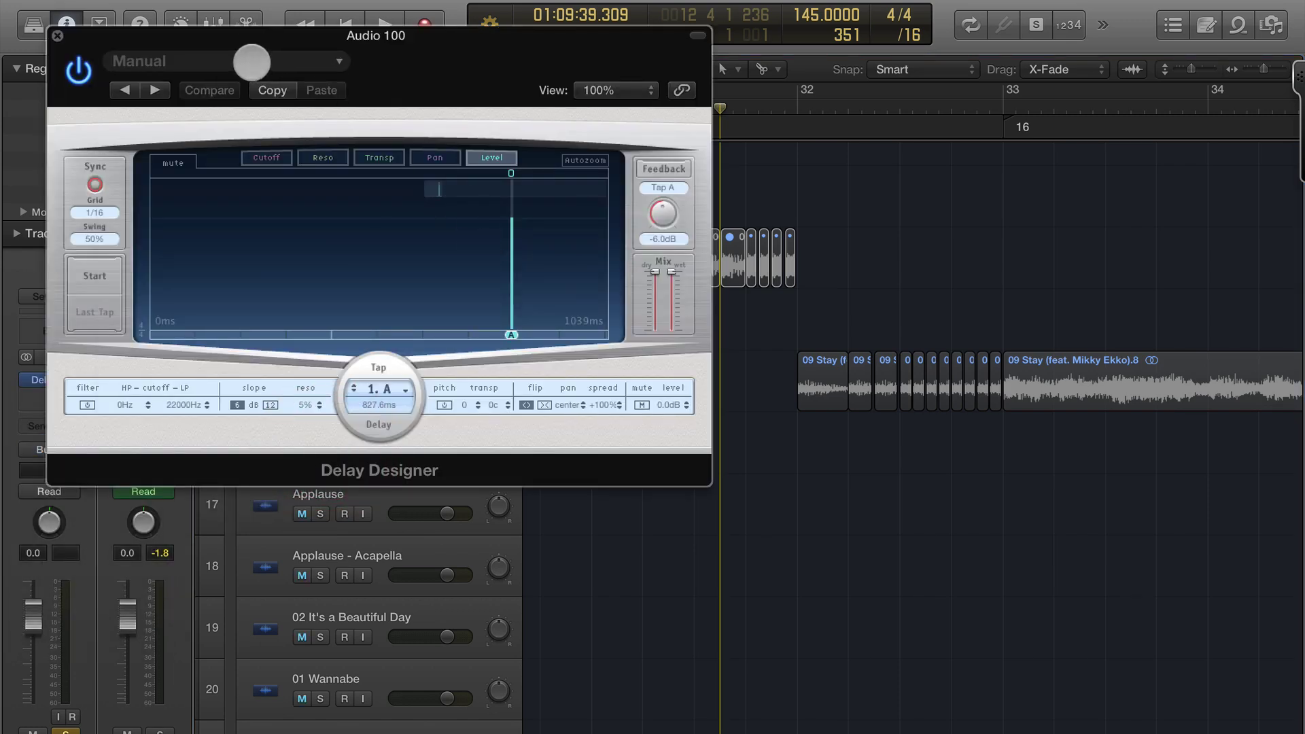
- Load the 1\4 Simple Pan delay preset and play it from near bar 30
left_click(252, 63)
mouse_move(222, 384)
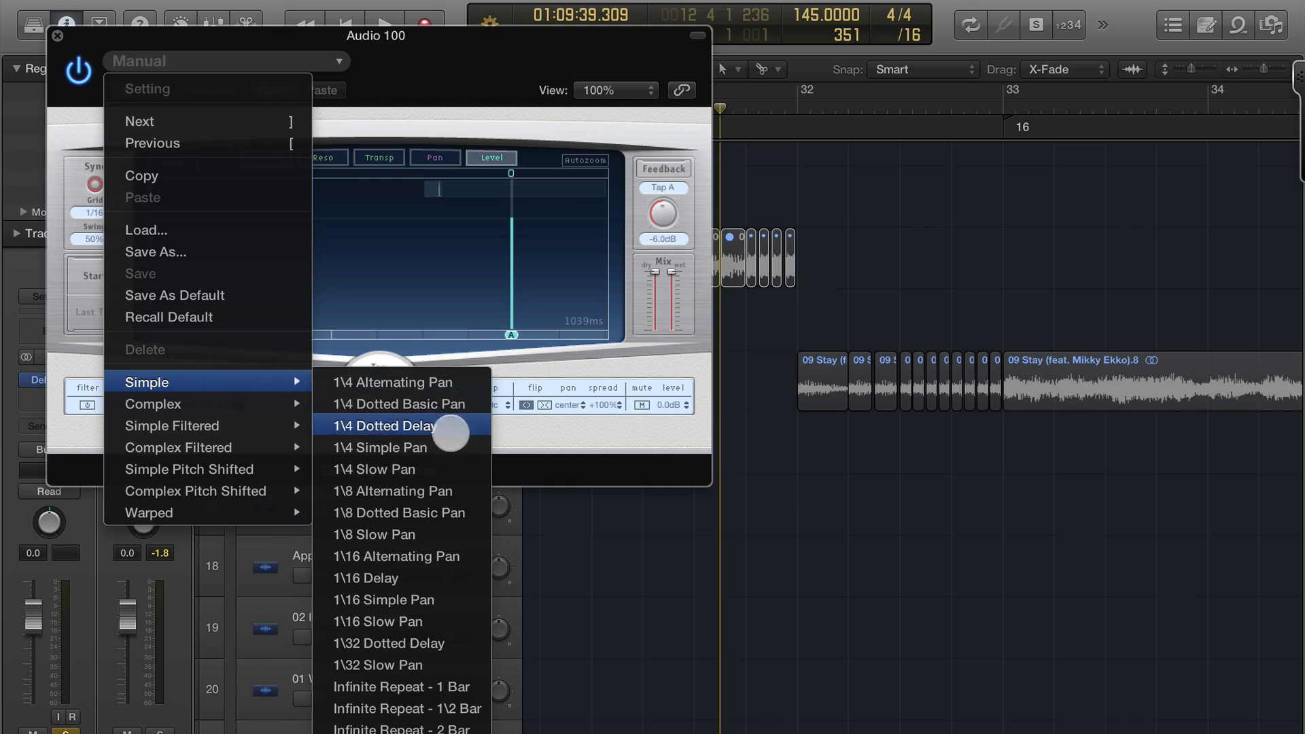
left_click(447, 443)
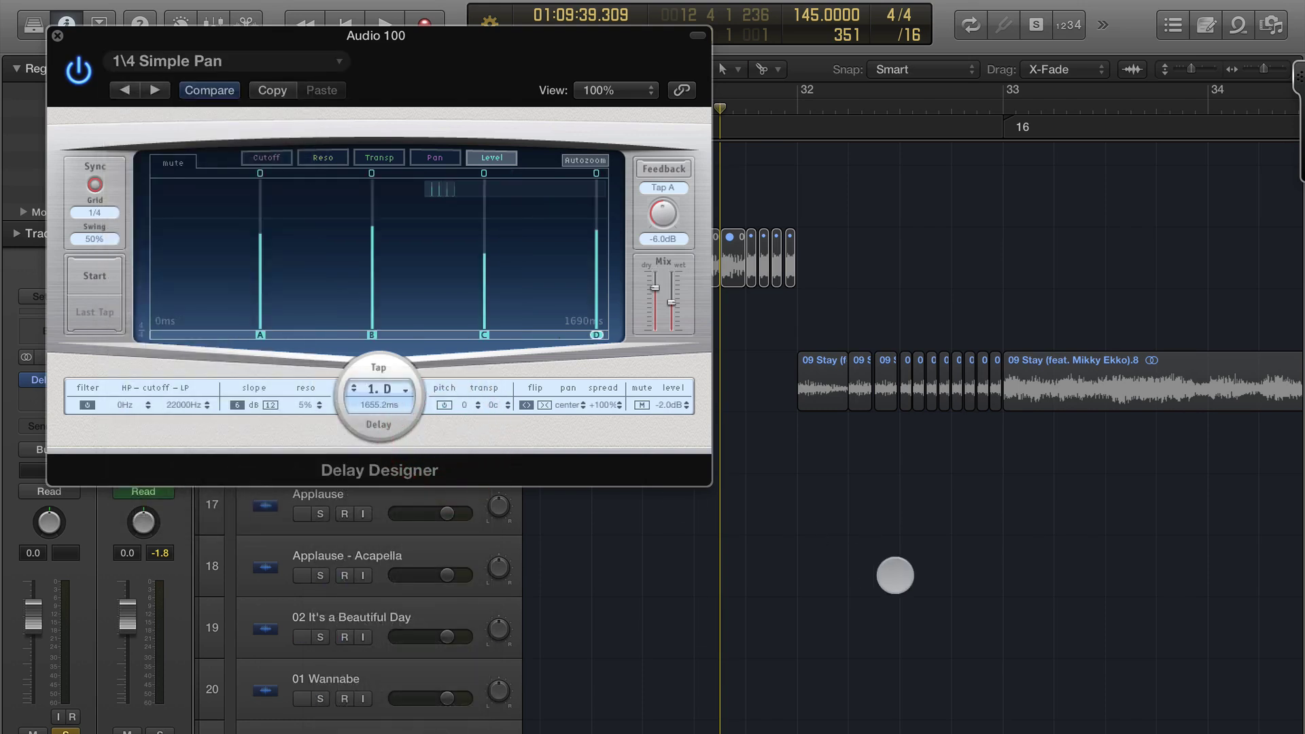
scroll(900, 557, "left", 5)
left_click(833, 104)
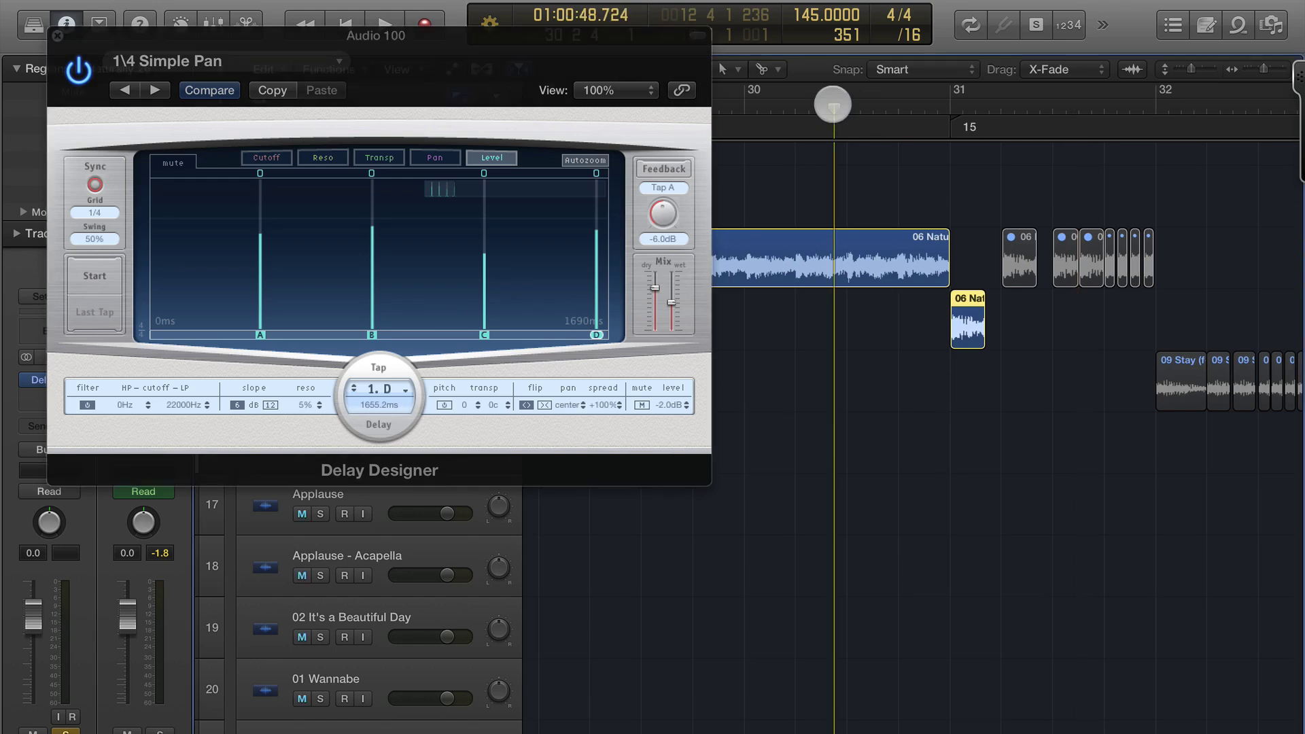
key("space")
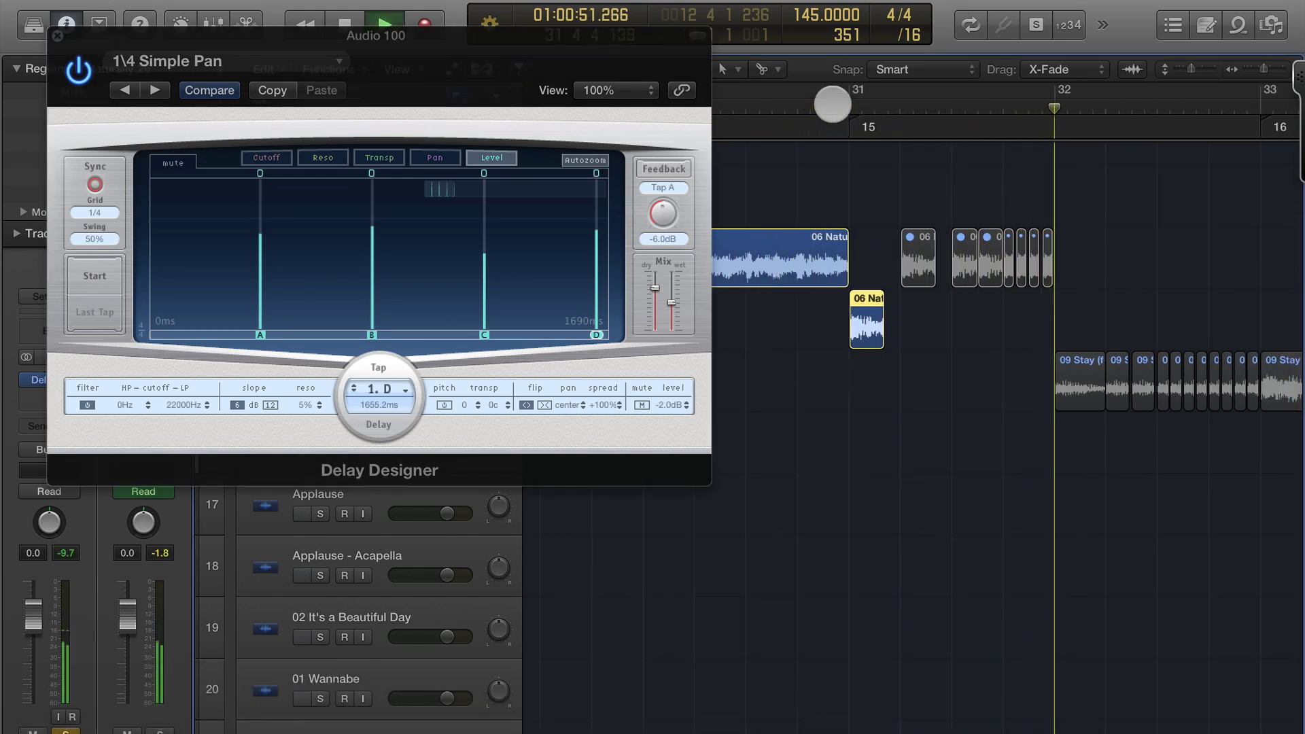
key("space")
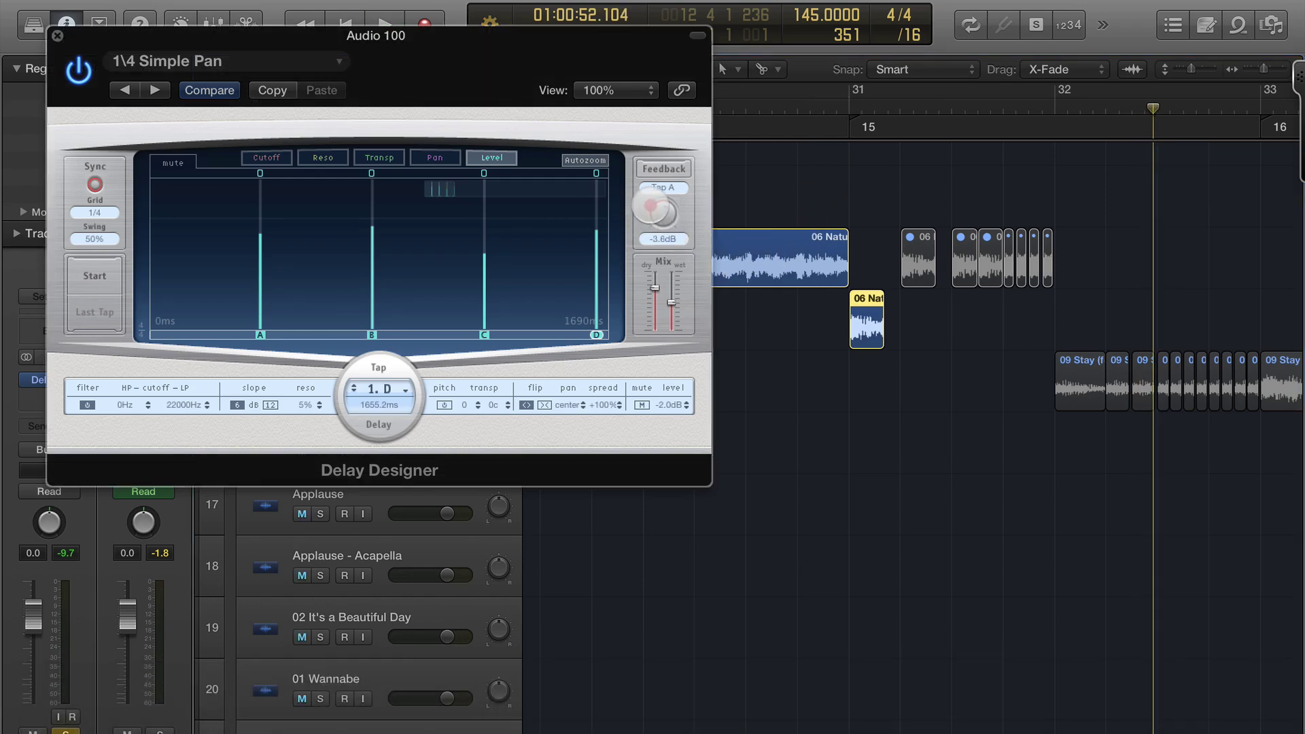
- Raise the delay feedback to -2.8 dB and replay the word
left_click(655, 201)
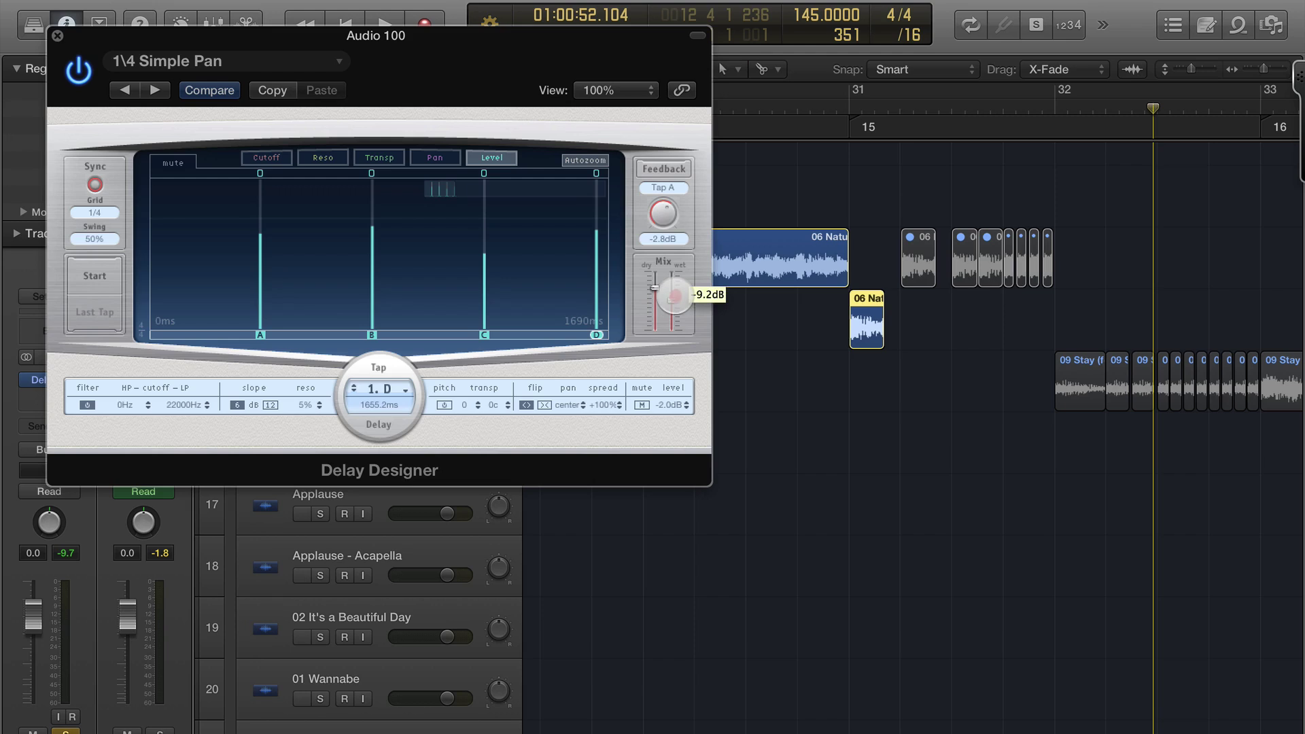
left_click(781, 107)
key("space")
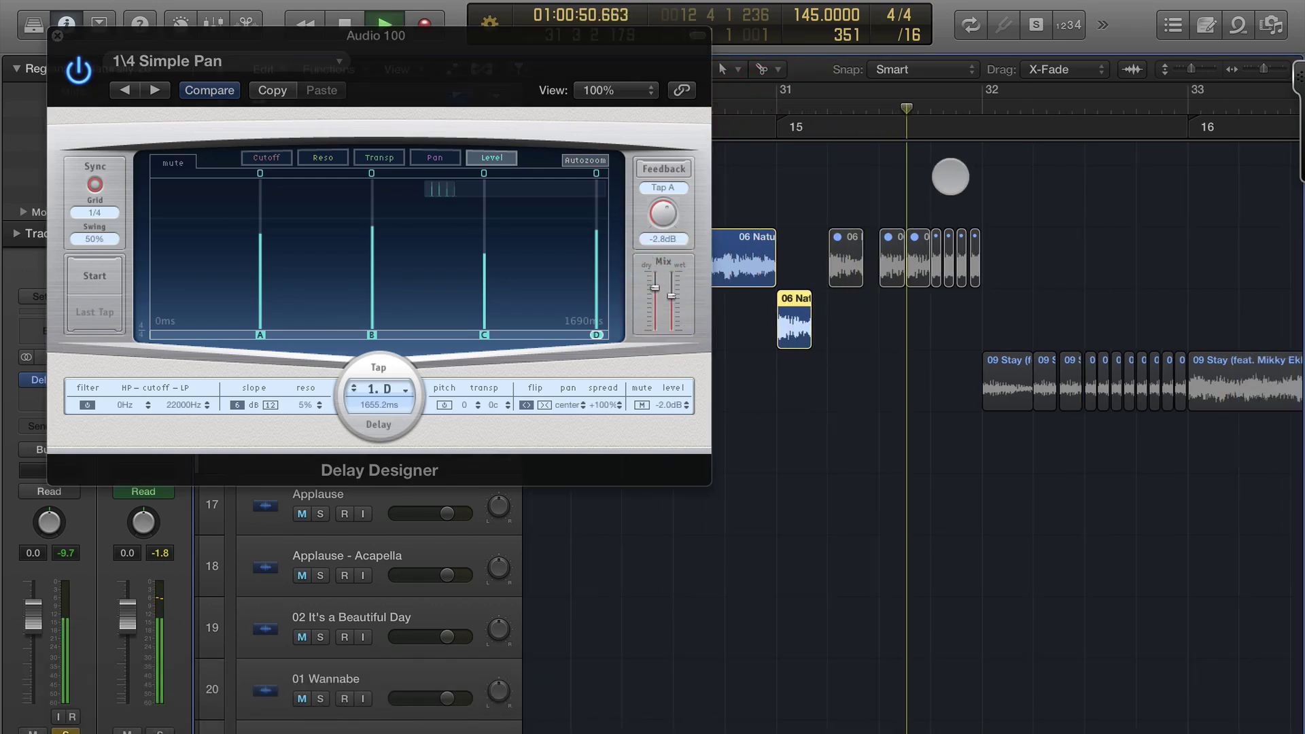
key("space")
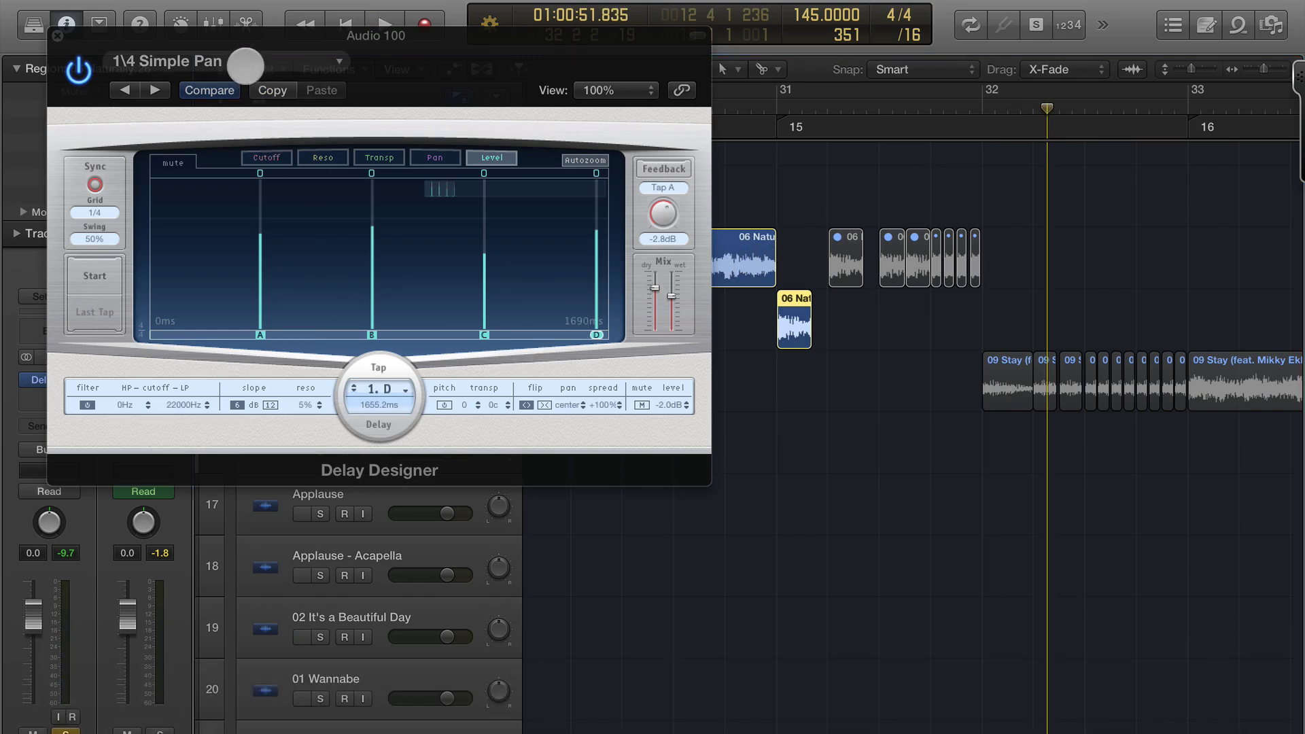
- Load the Simple > 1\4 Dotted Delay preset and play the word to hear it
left_click(245, 66)
mouse_move(219, 386)
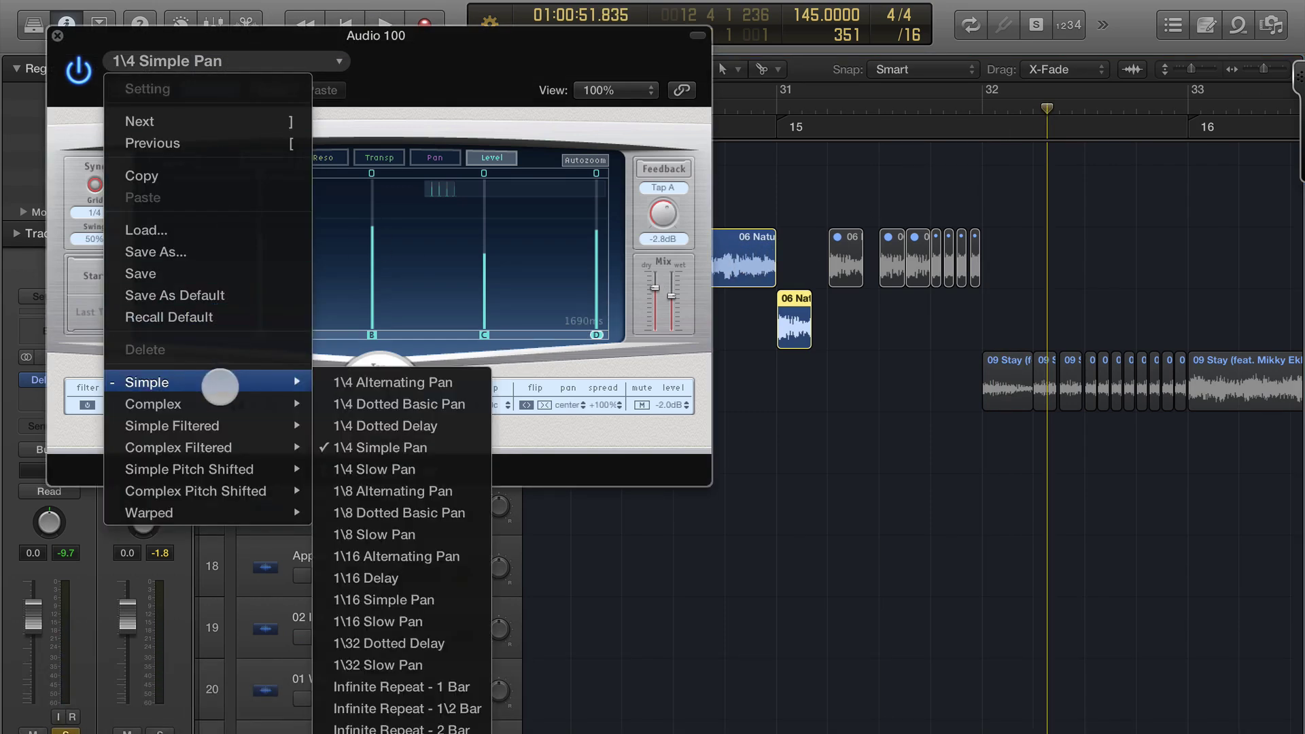
left_click(431, 424)
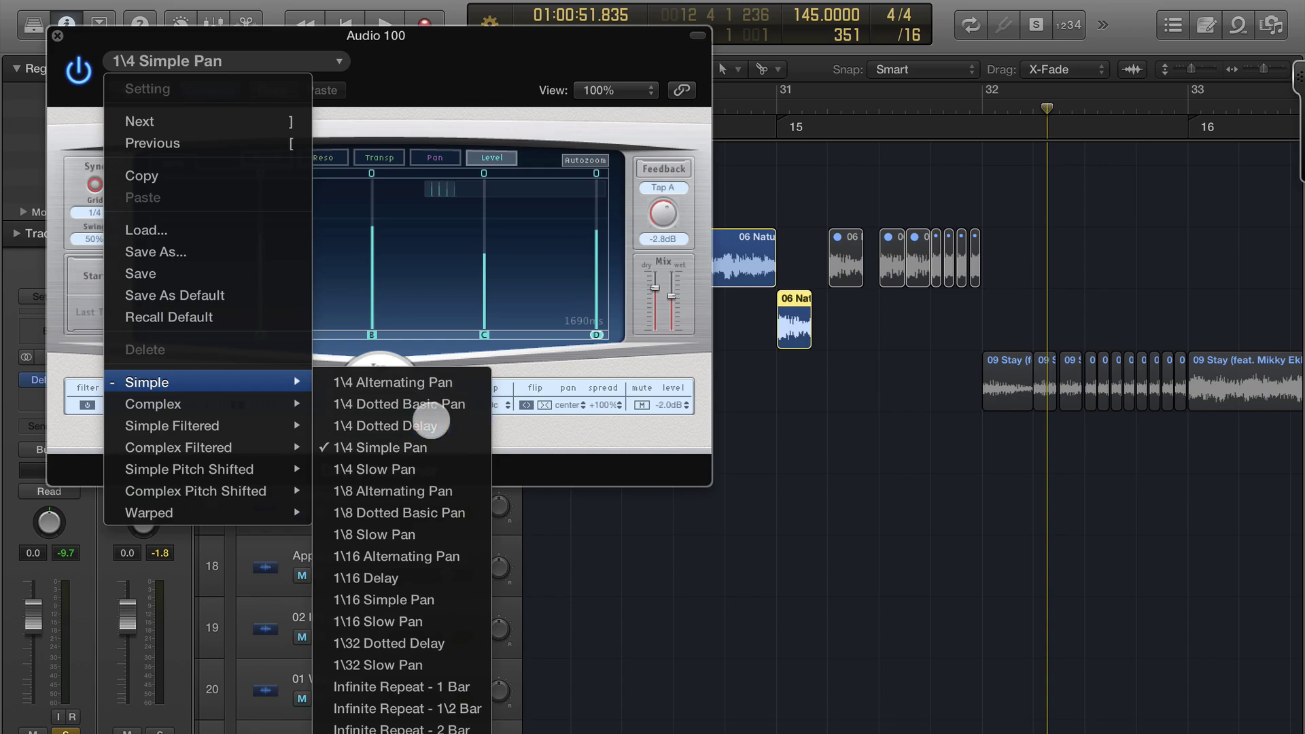
left_click(752, 102)
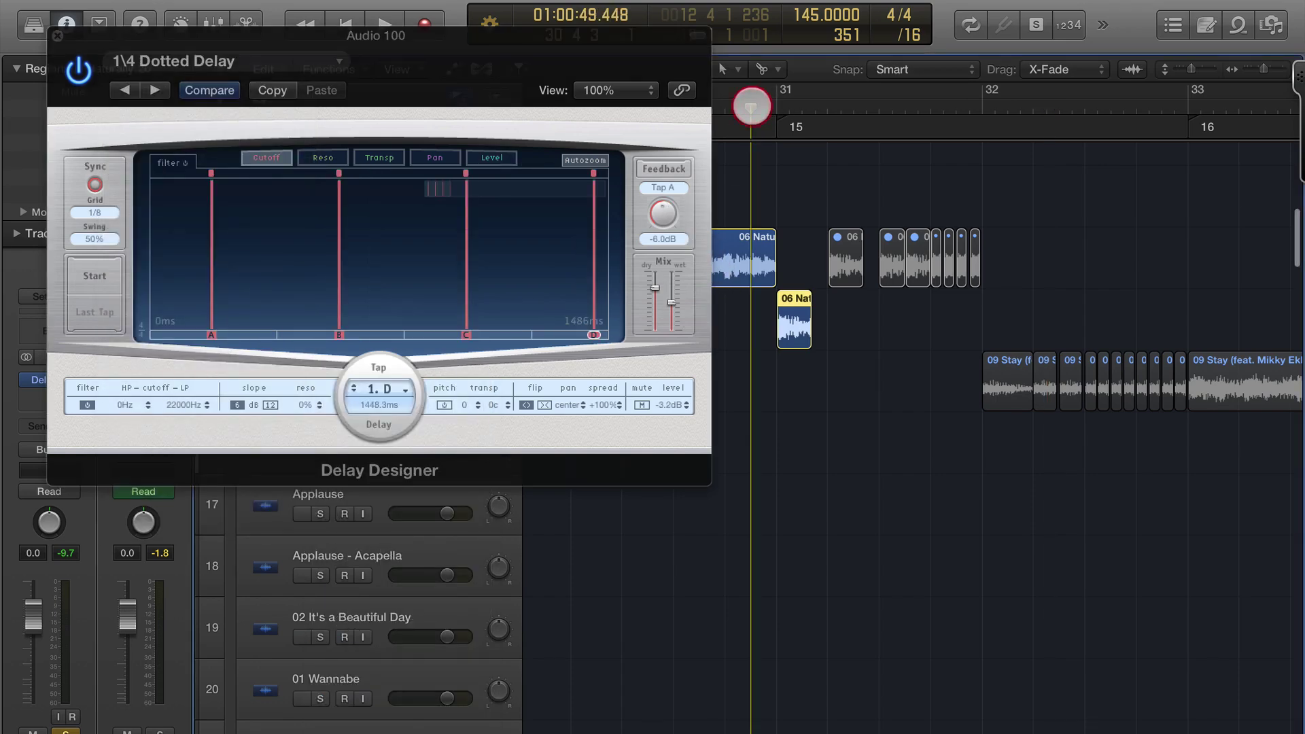
key("space")
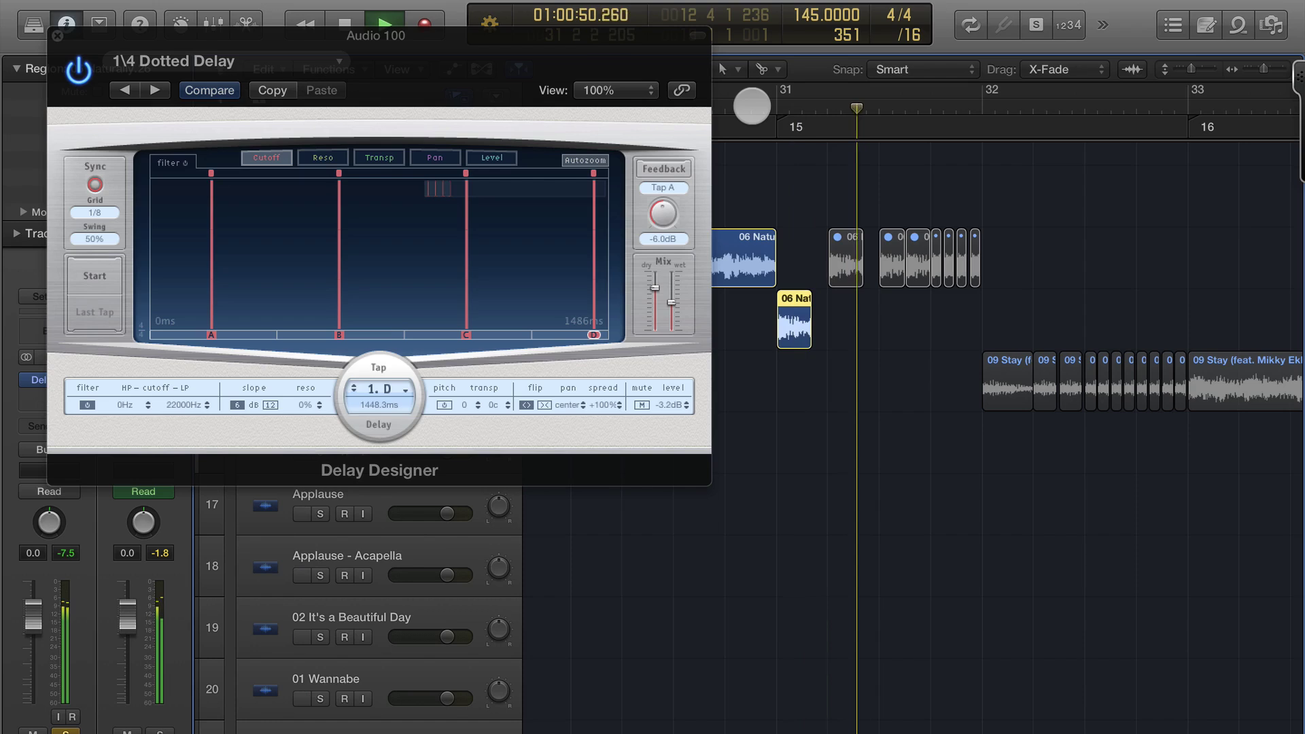
key("space")
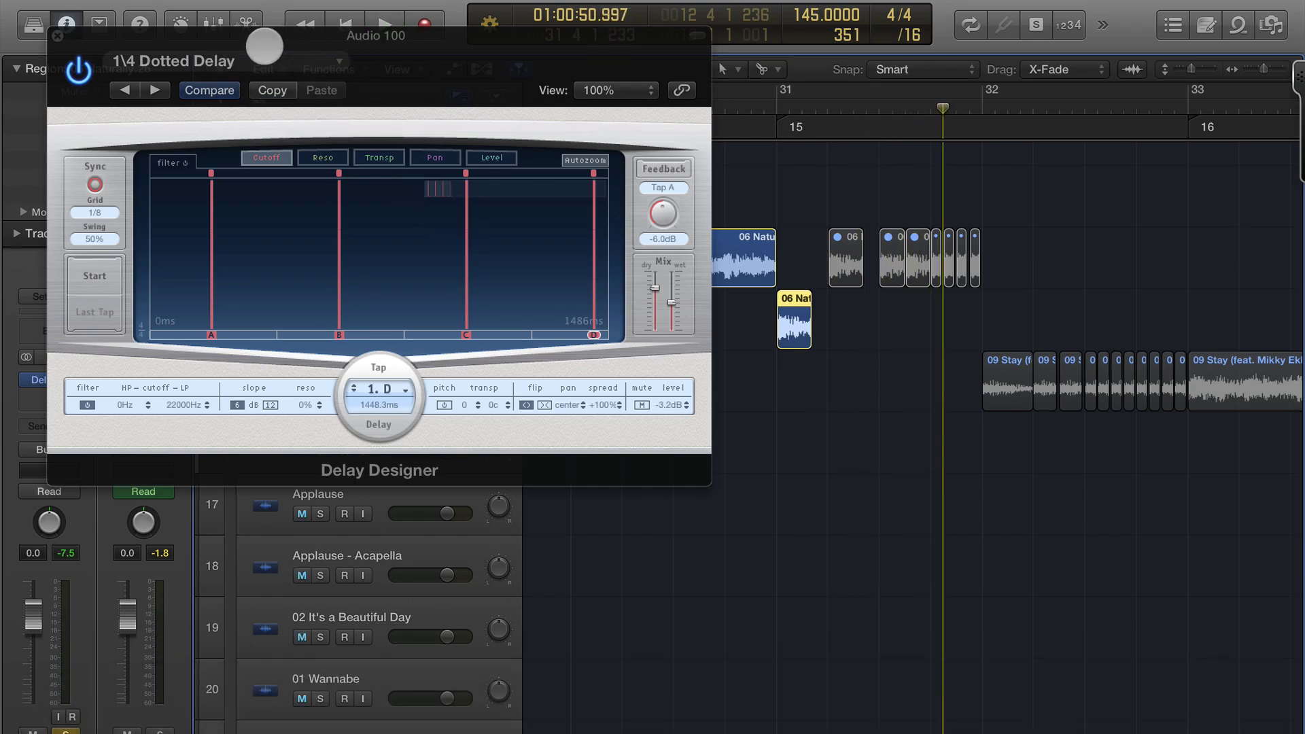
- Load the Complex > Ease Out preset and play the word to hear it
left_click(239, 64)
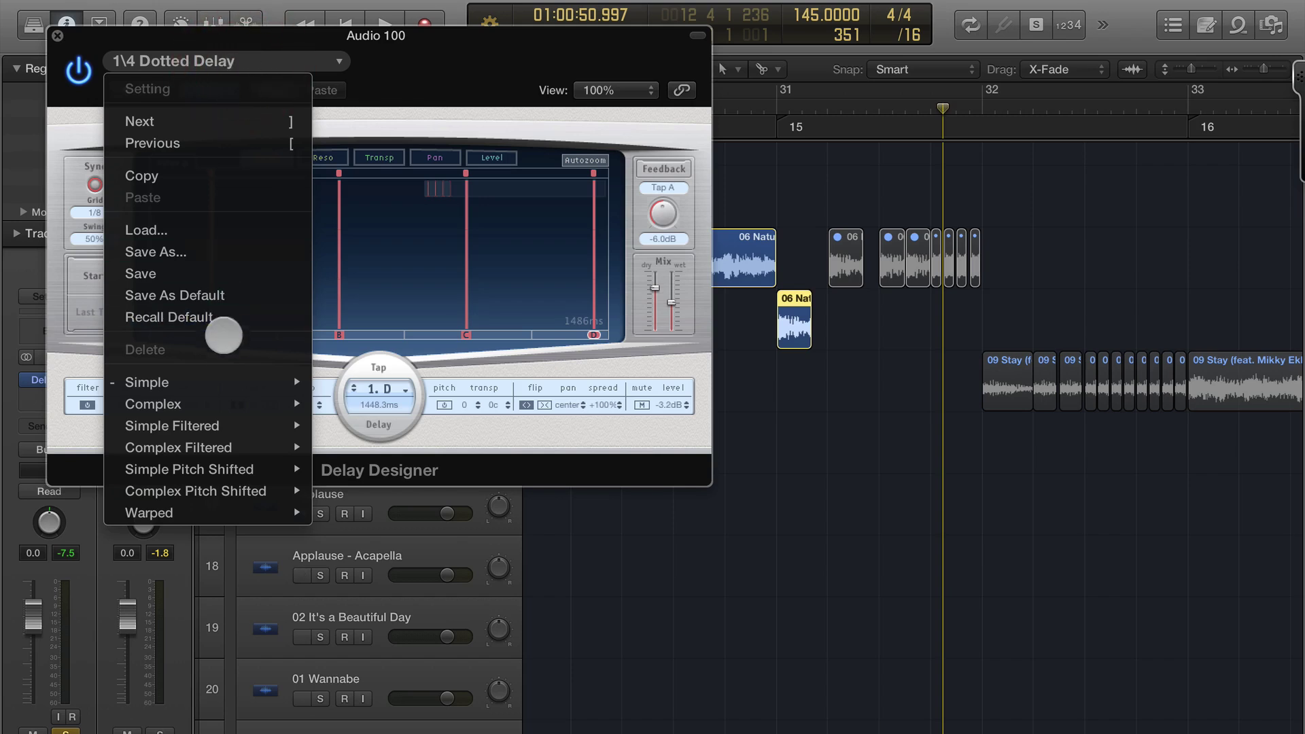
mouse_move(219, 397)
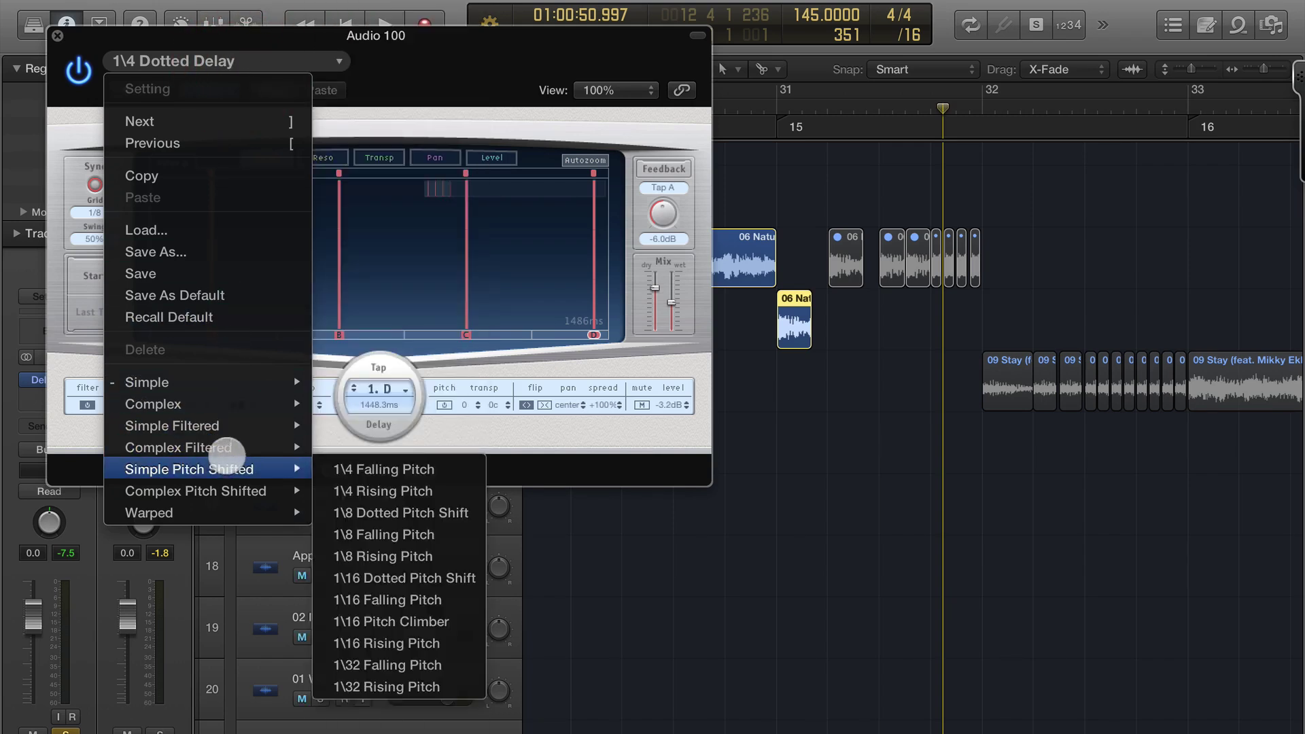
mouse_move(225, 448)
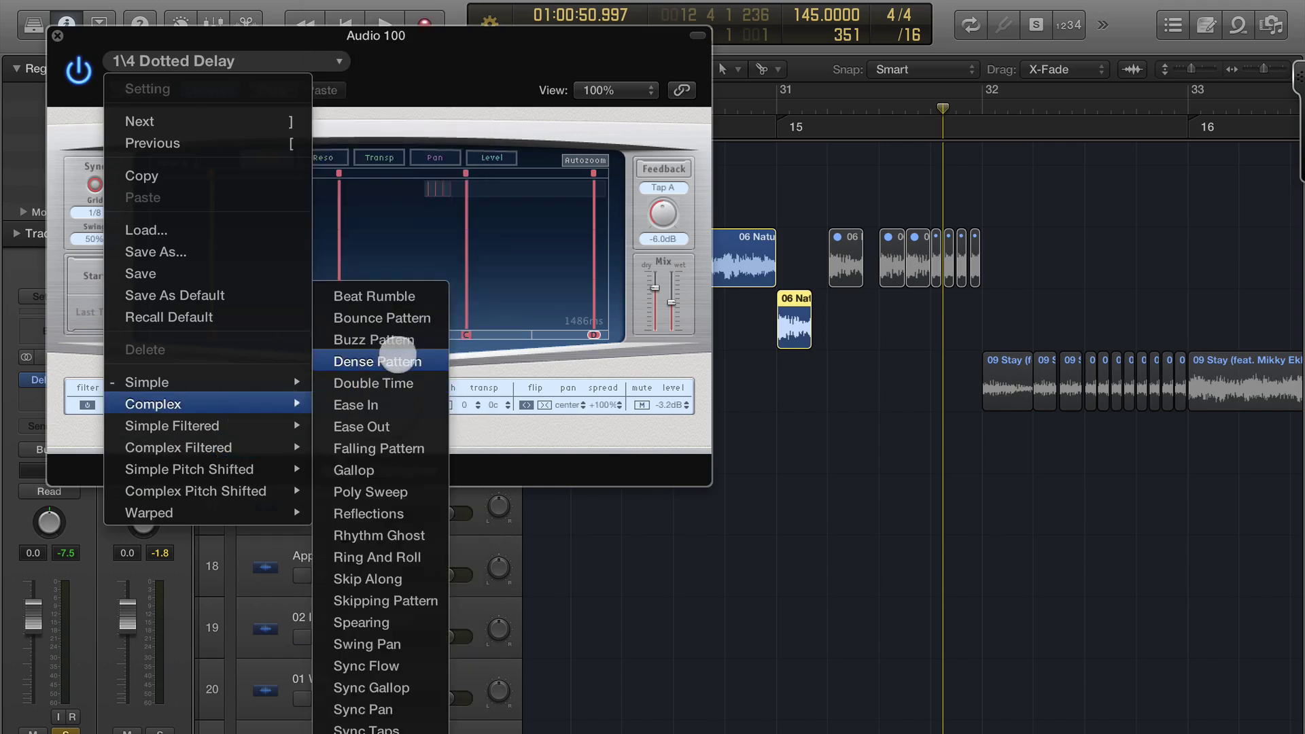
left_click(389, 427)
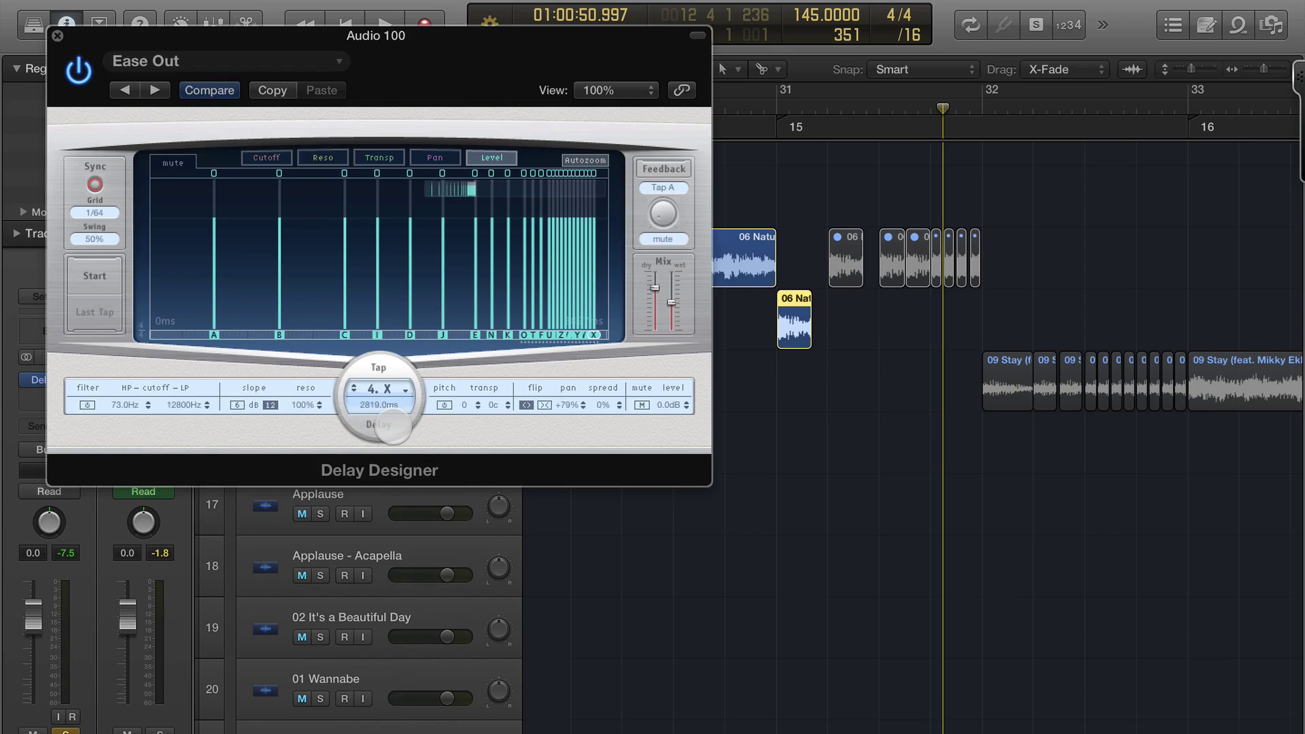
left_click(733, 106)
key("space")
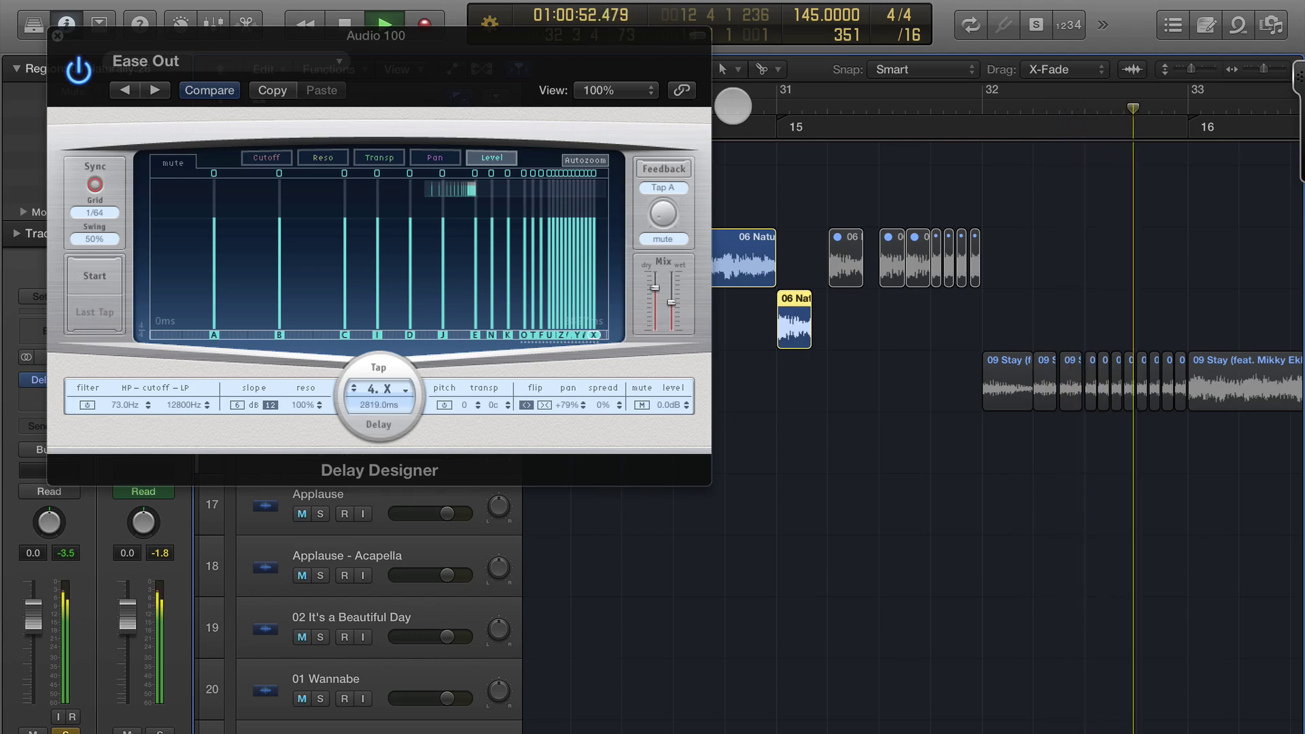
key("space")
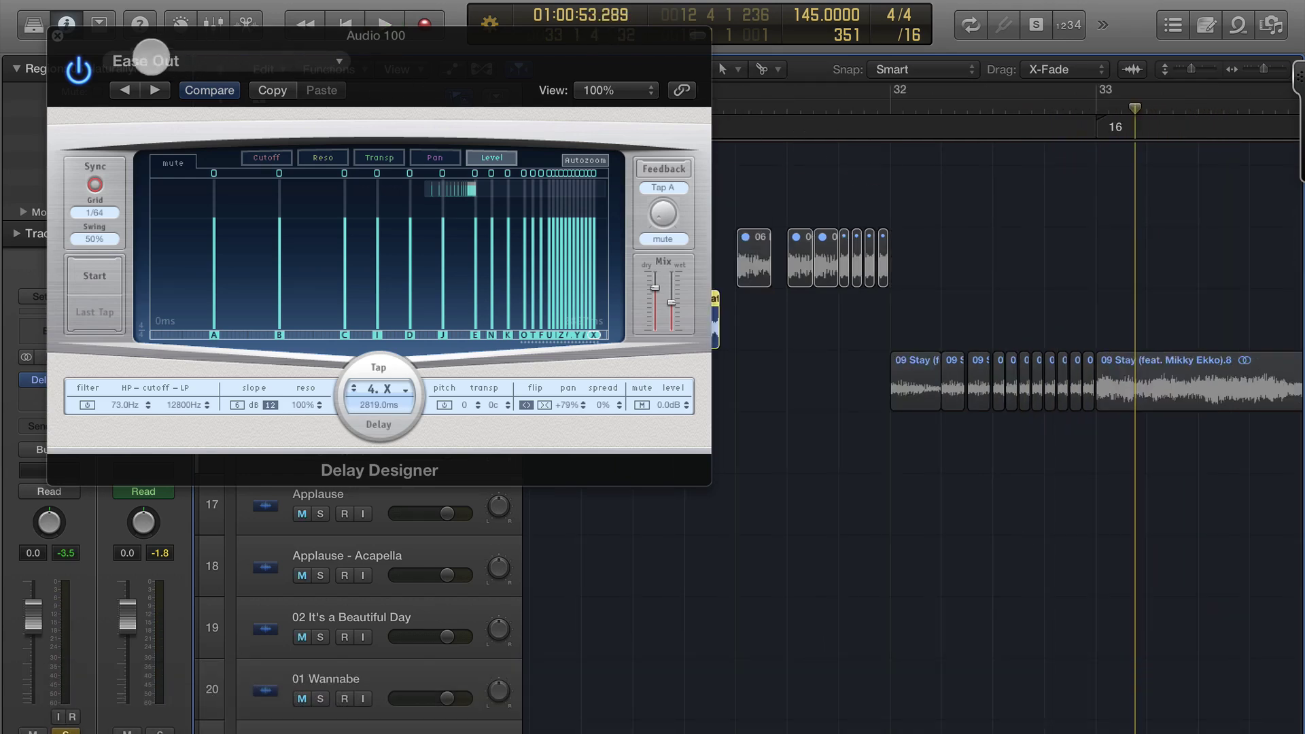
- Close Delay Designer and unsolo the Audio 97 and Audio 100 tracks
left_click(61, 38)
scroll(842, 183, "left", 3)
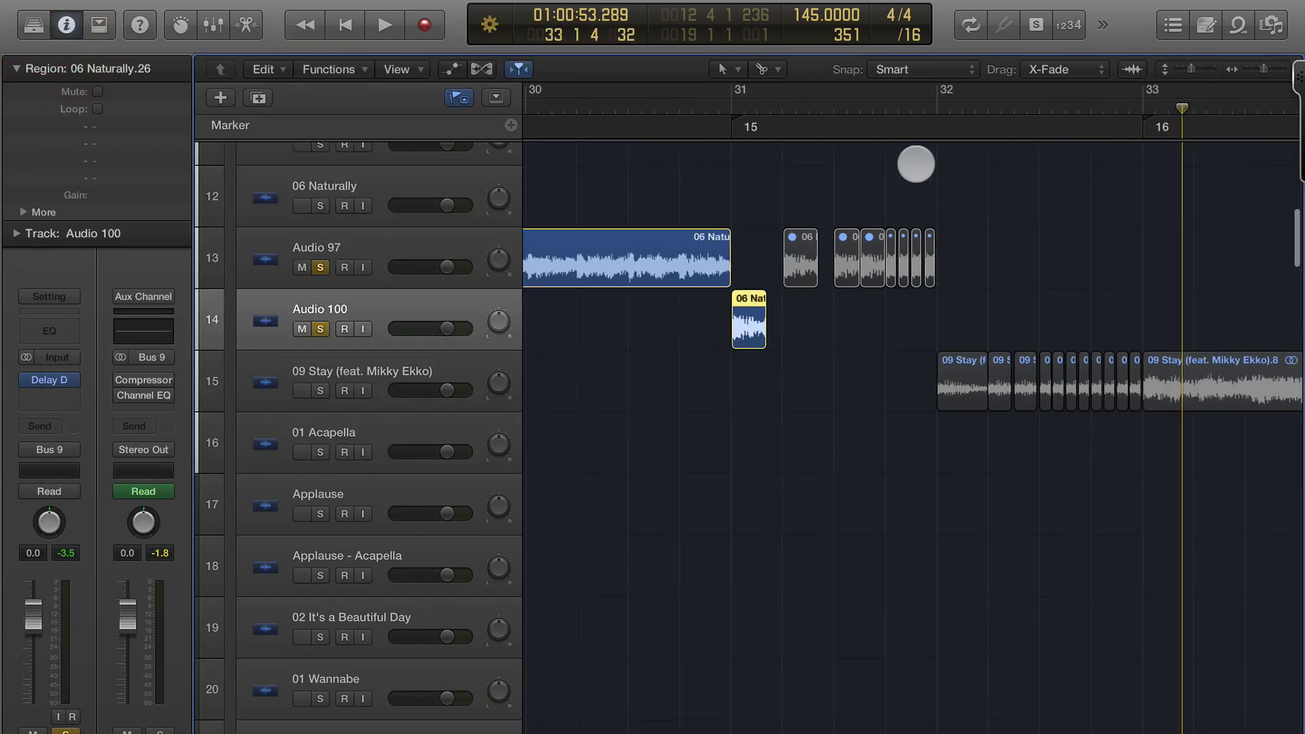
left_click(321, 269)
left_click(320, 330)
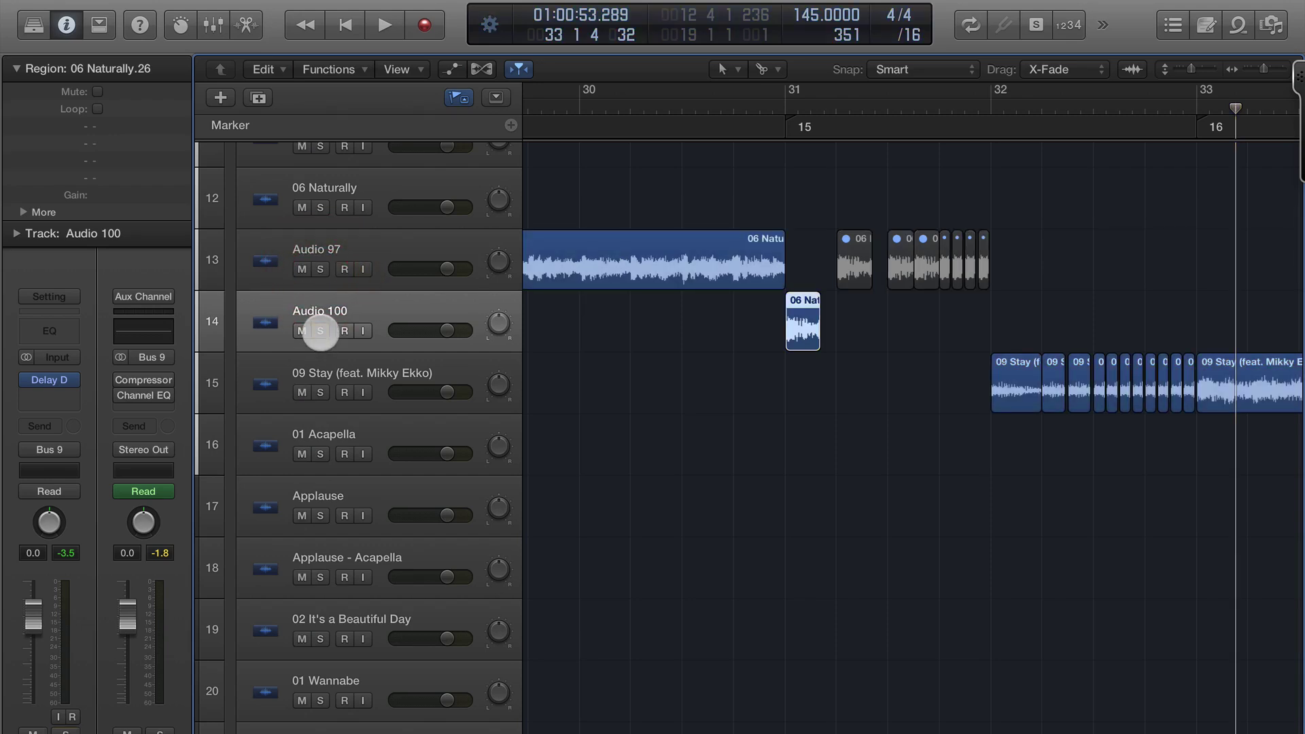
- Play the full mix from near bar 30 to hear the delayed word, then stop
left_click(646, 109)
key("space")
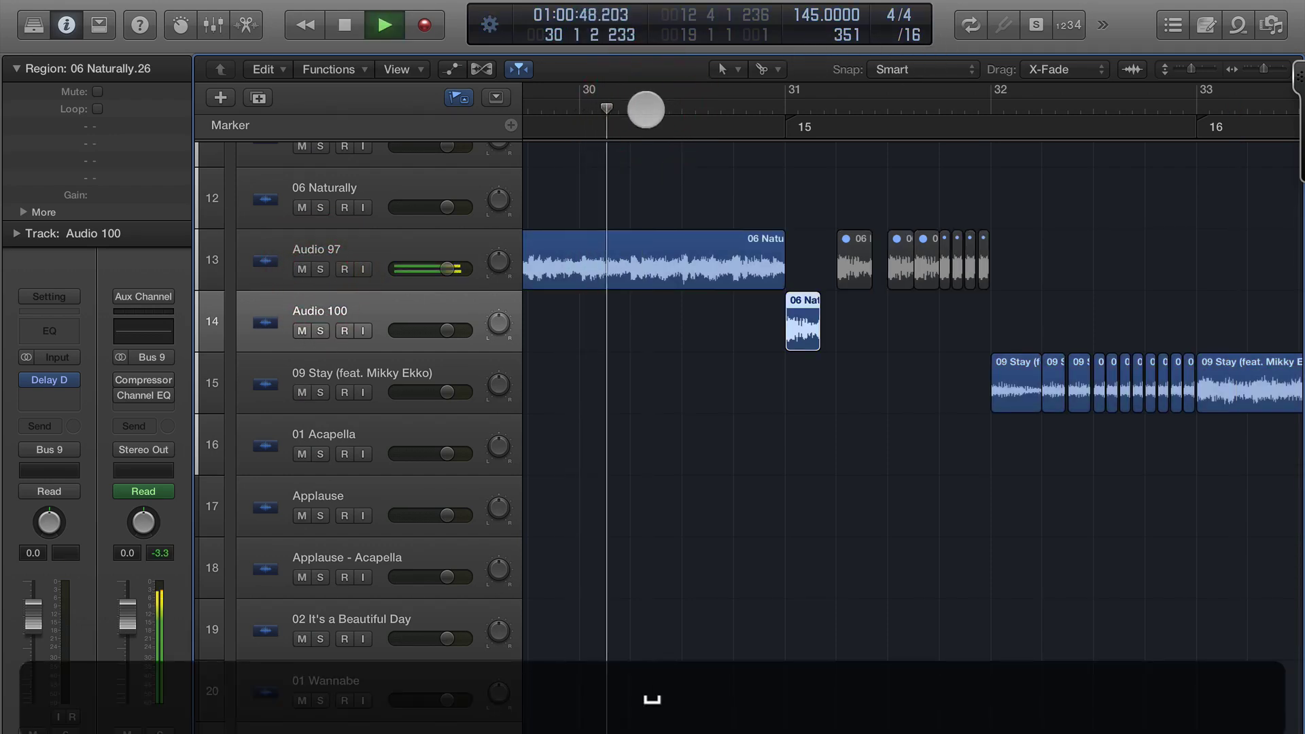
scroll(646, 108, "down", 2)
scroll(645, 109, "up", 2)
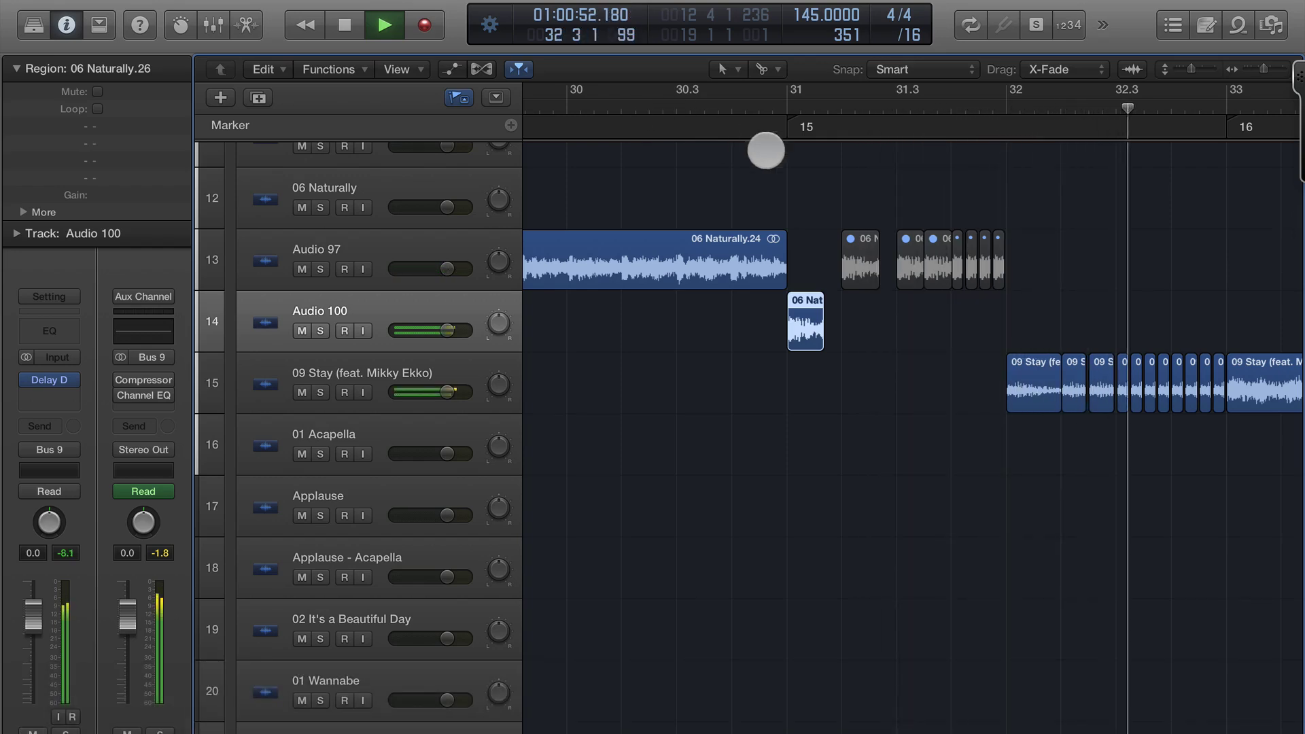
scroll(1070, 283, "down", 4)
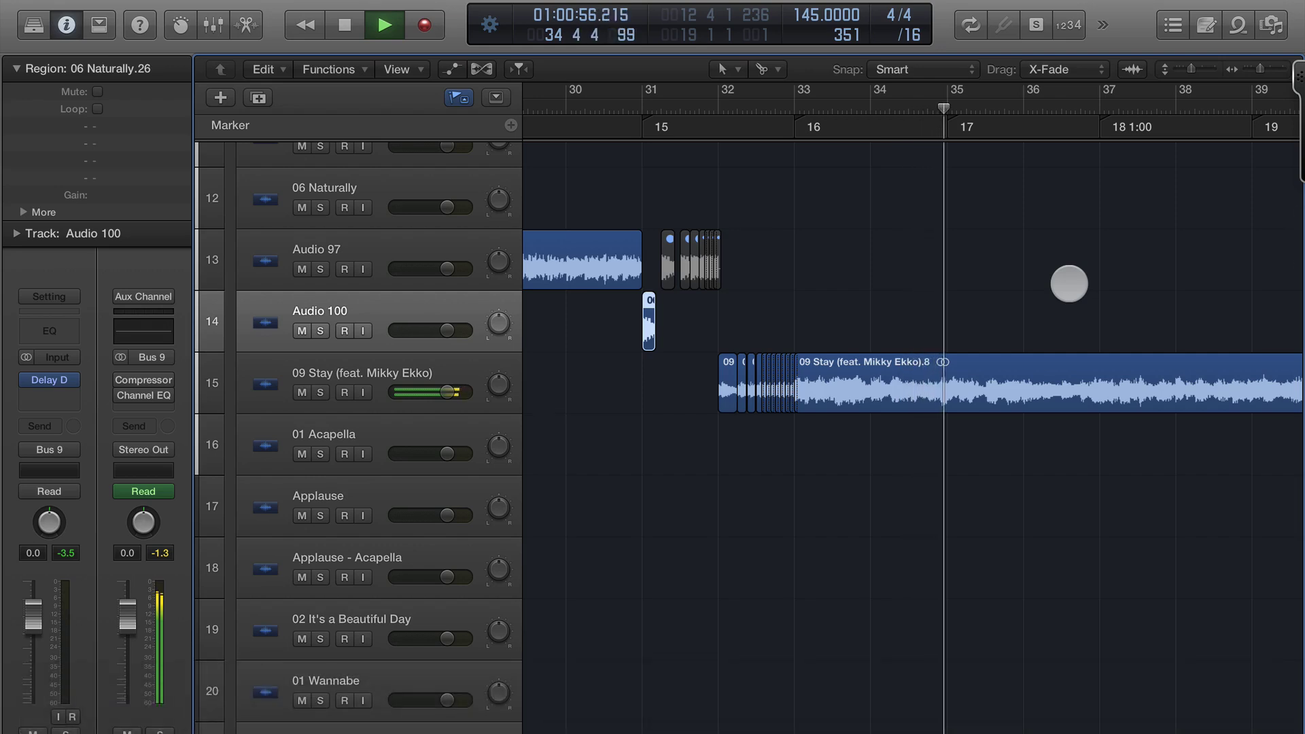
key("space")
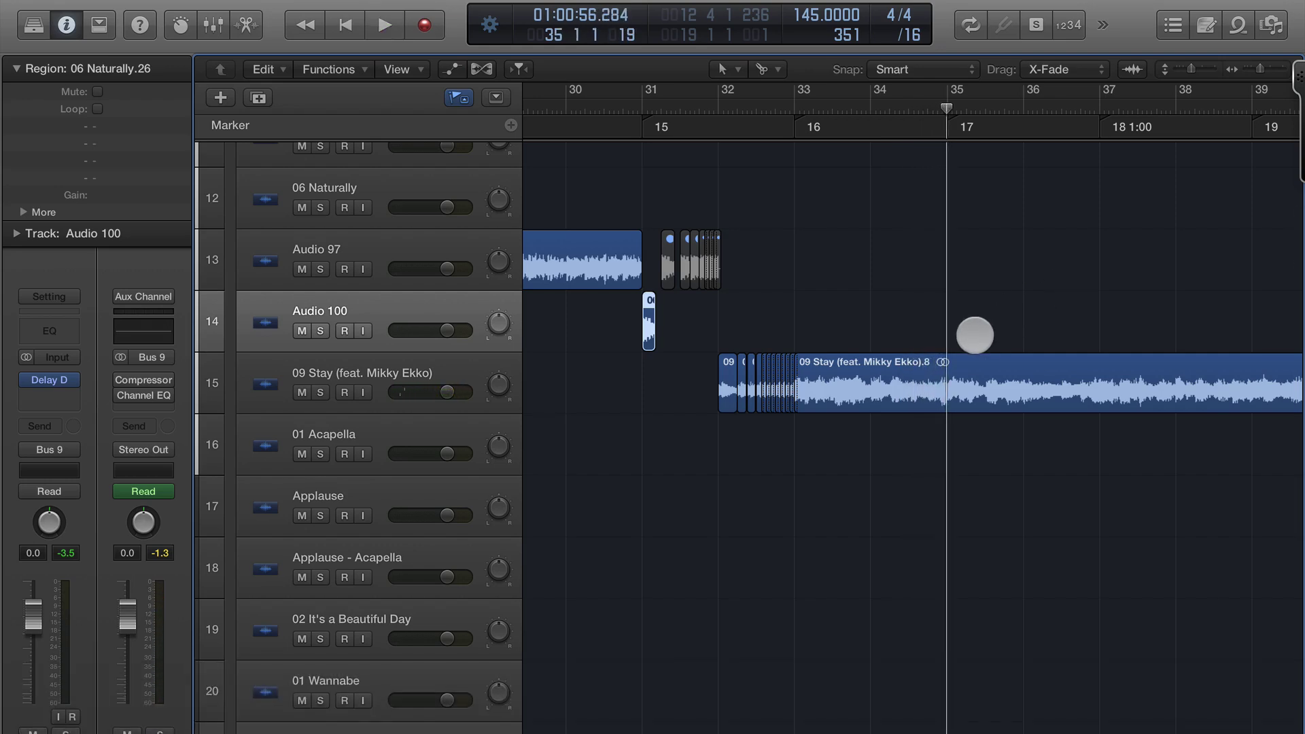